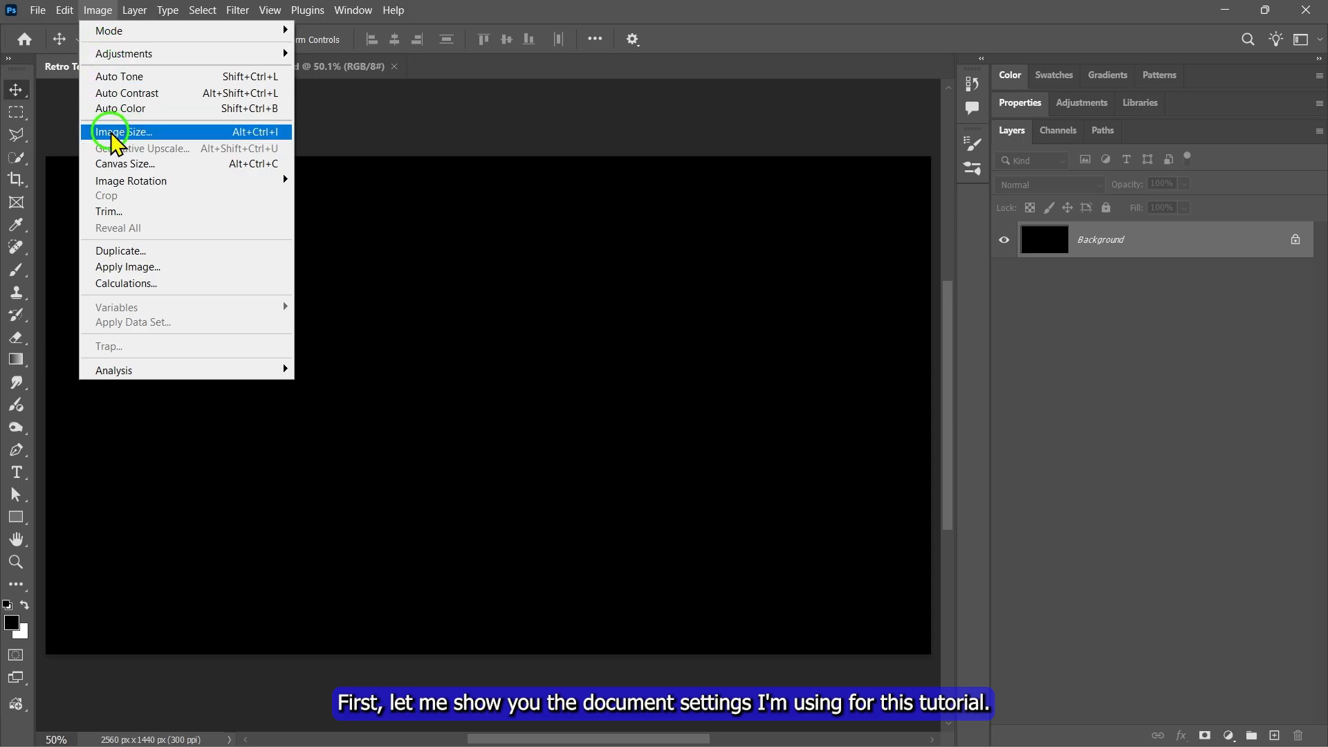
- Review the document's image size settings without changing them, and unlock the Background layer
left_click(123, 132)
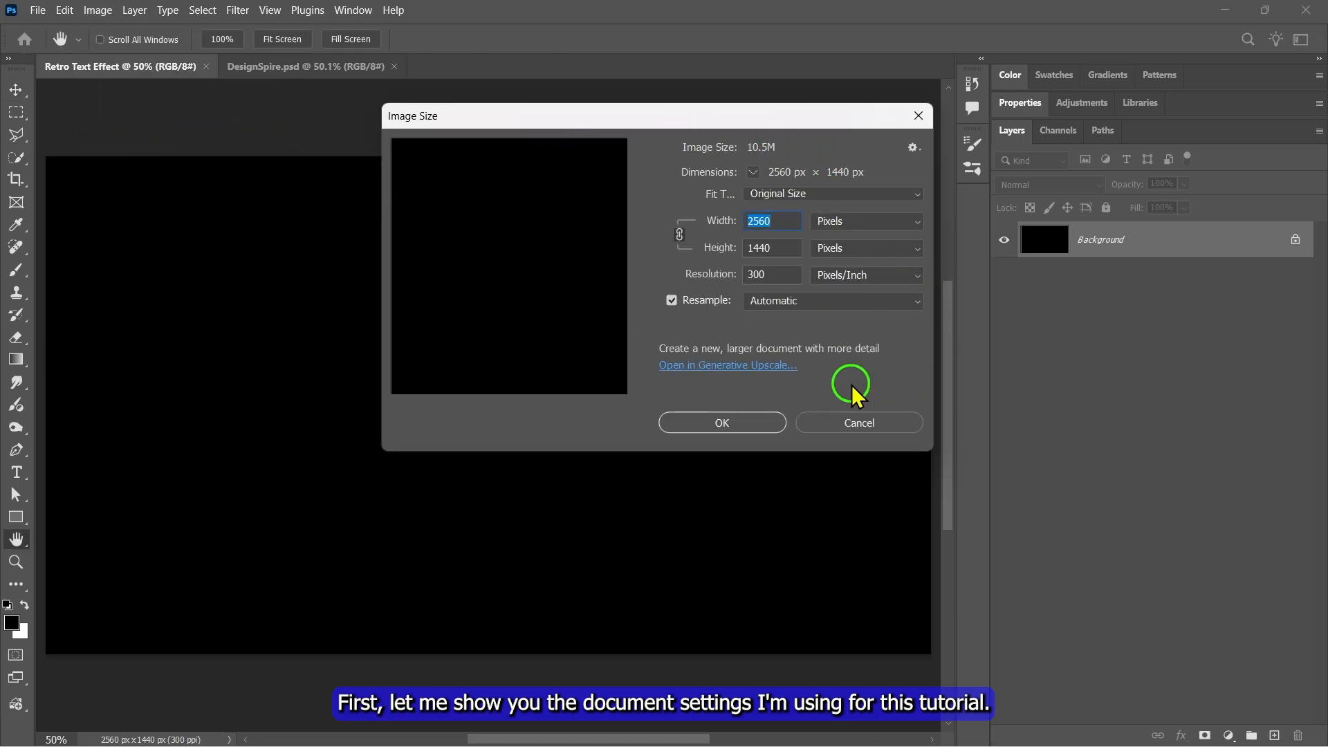
left_click(719, 422)
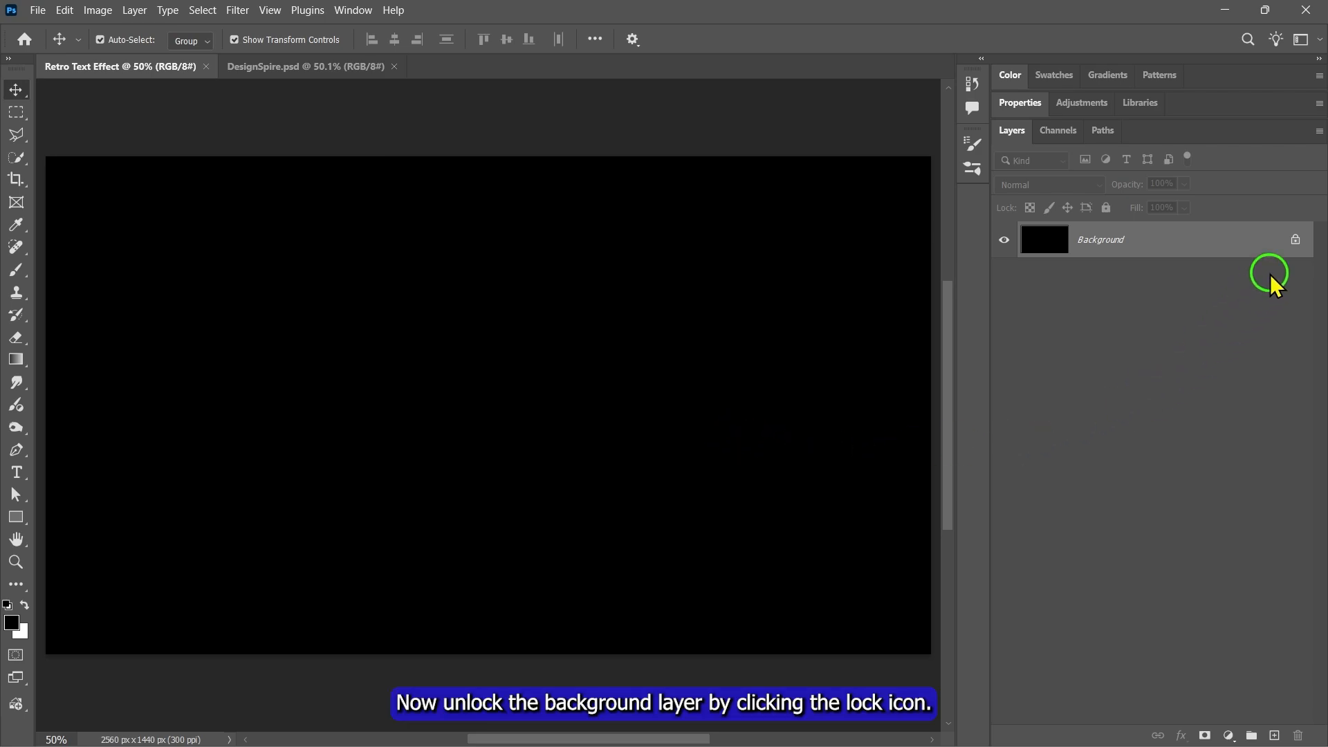
left_click(1295, 242)
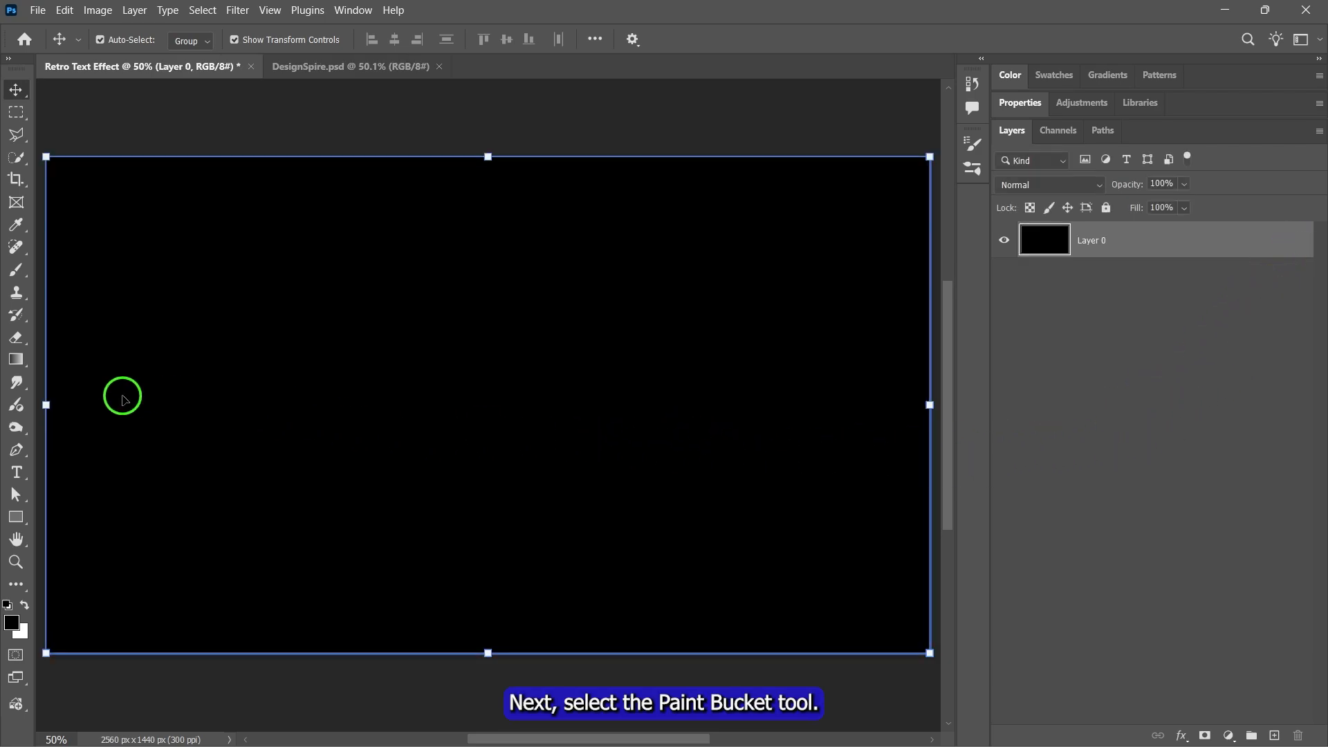
- Set the foreground color to ffedd0 and fill the whole layer with it using the Paint Bucket tool
left_click(16, 359)
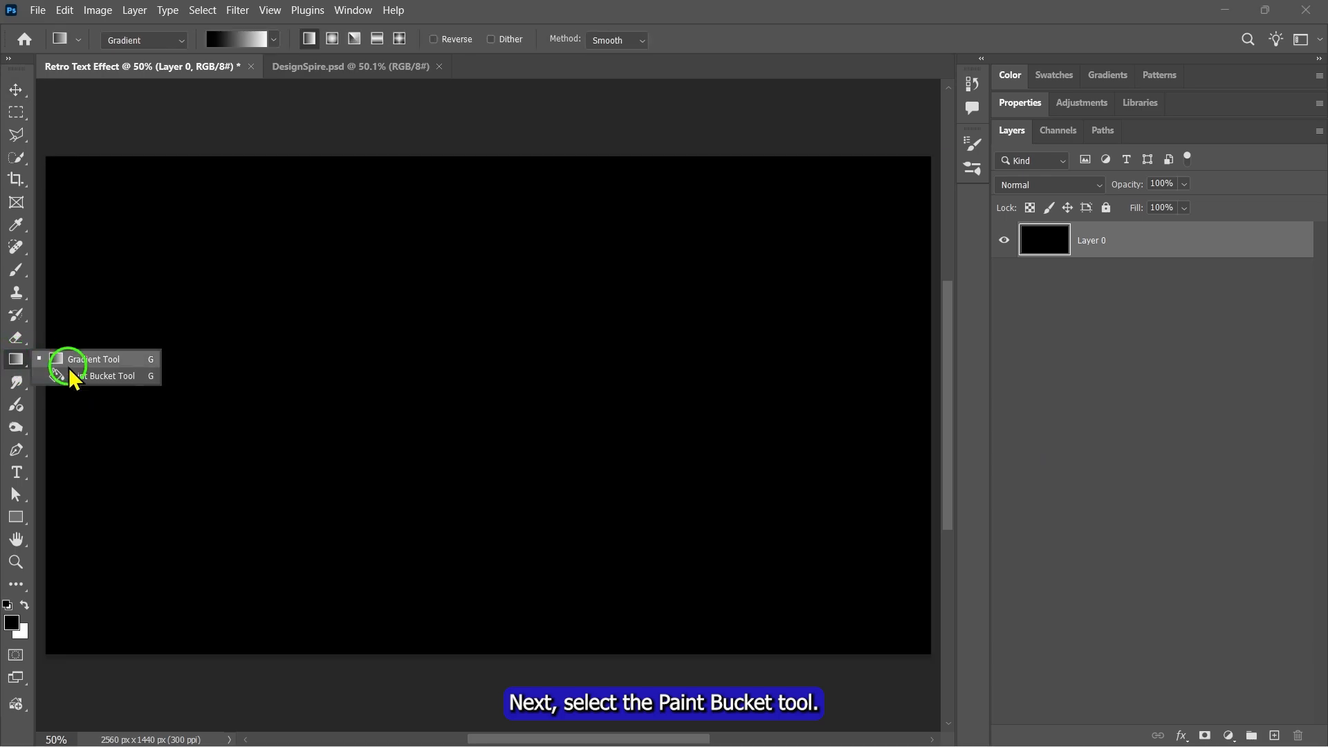
left_click(84, 379)
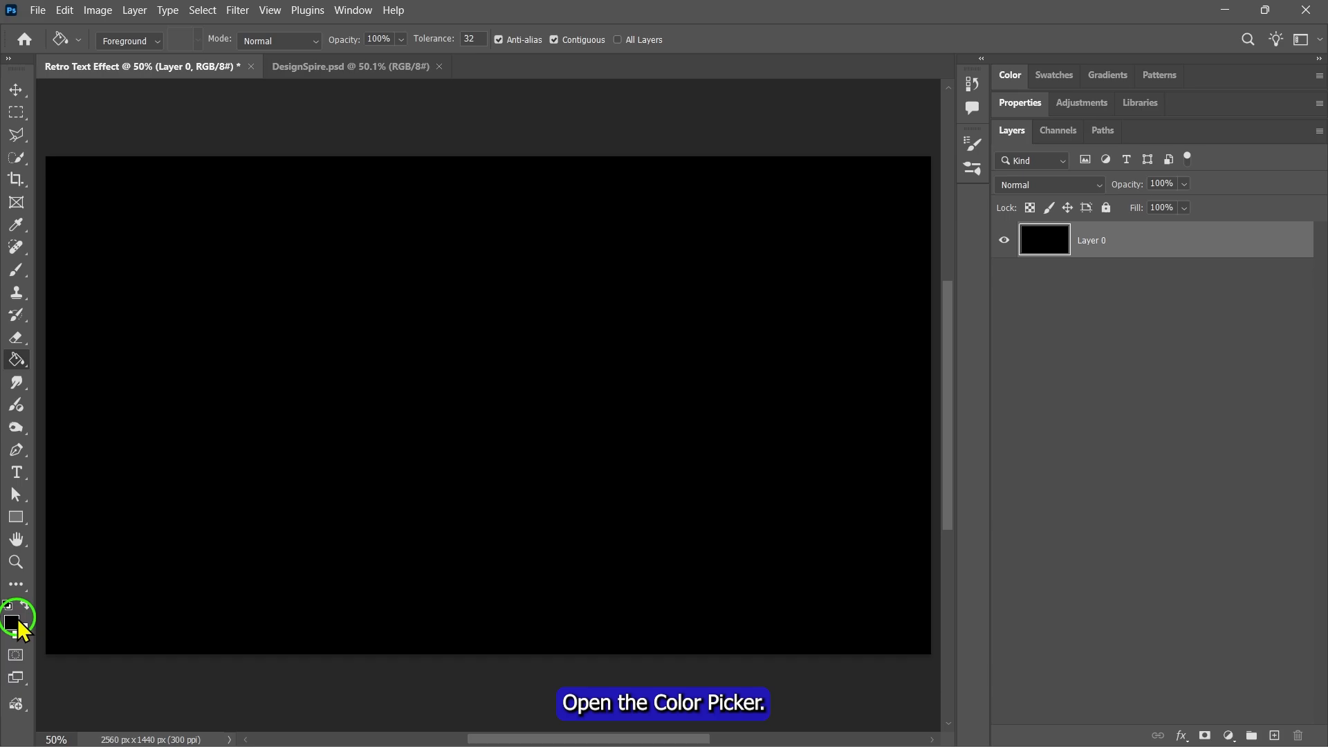
left_click(10, 624)
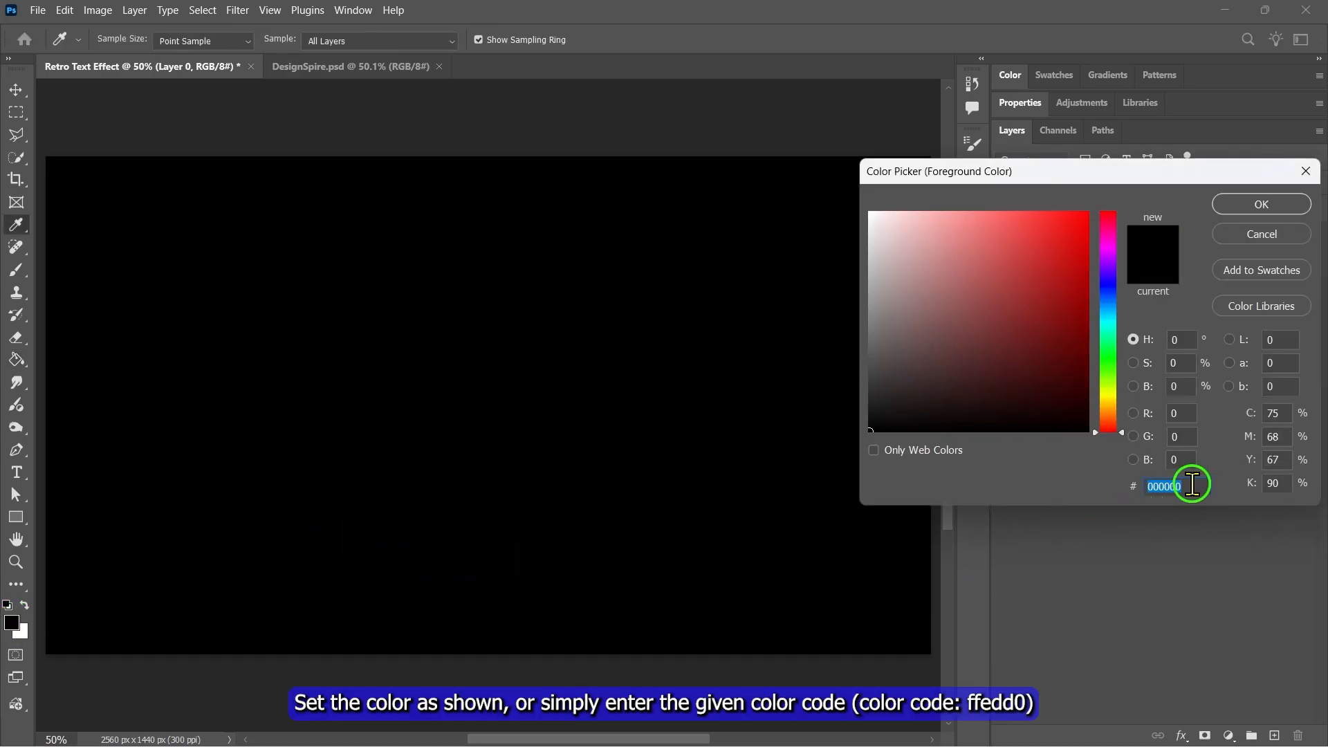
type("ffe")
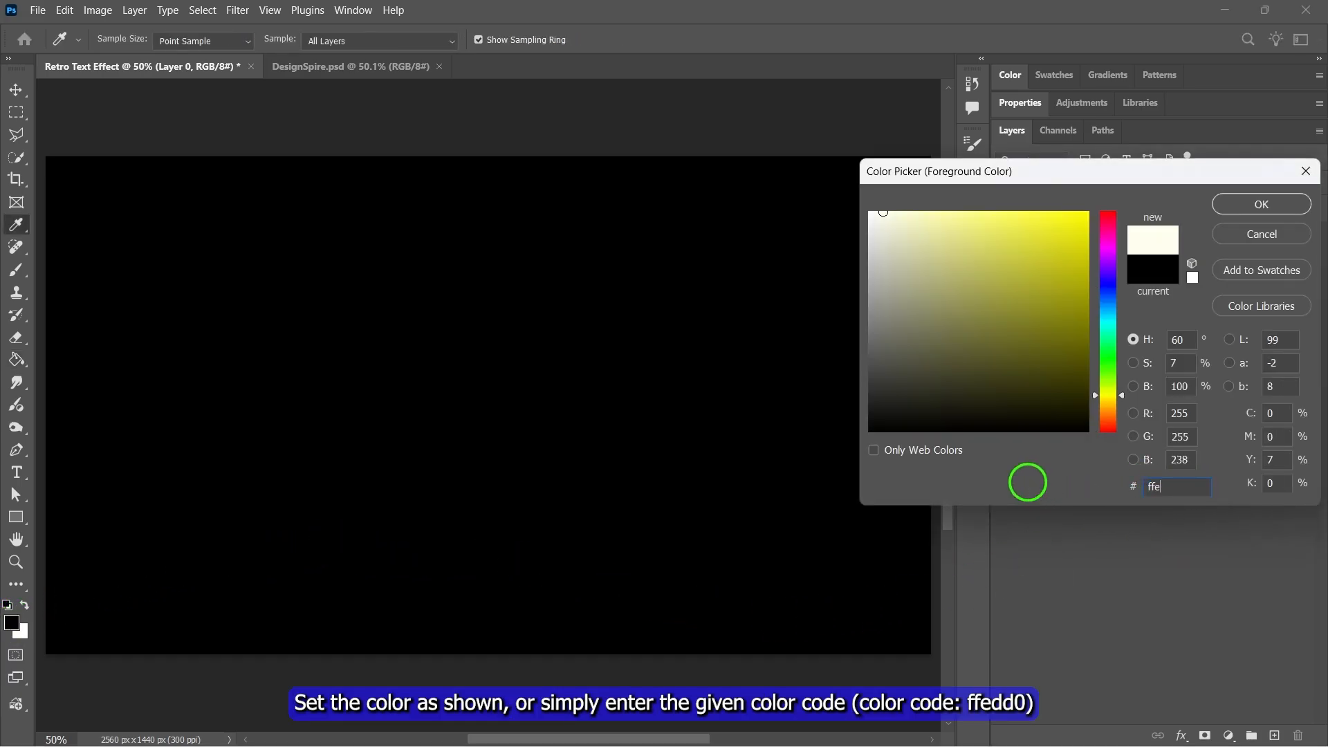
type("dd0")
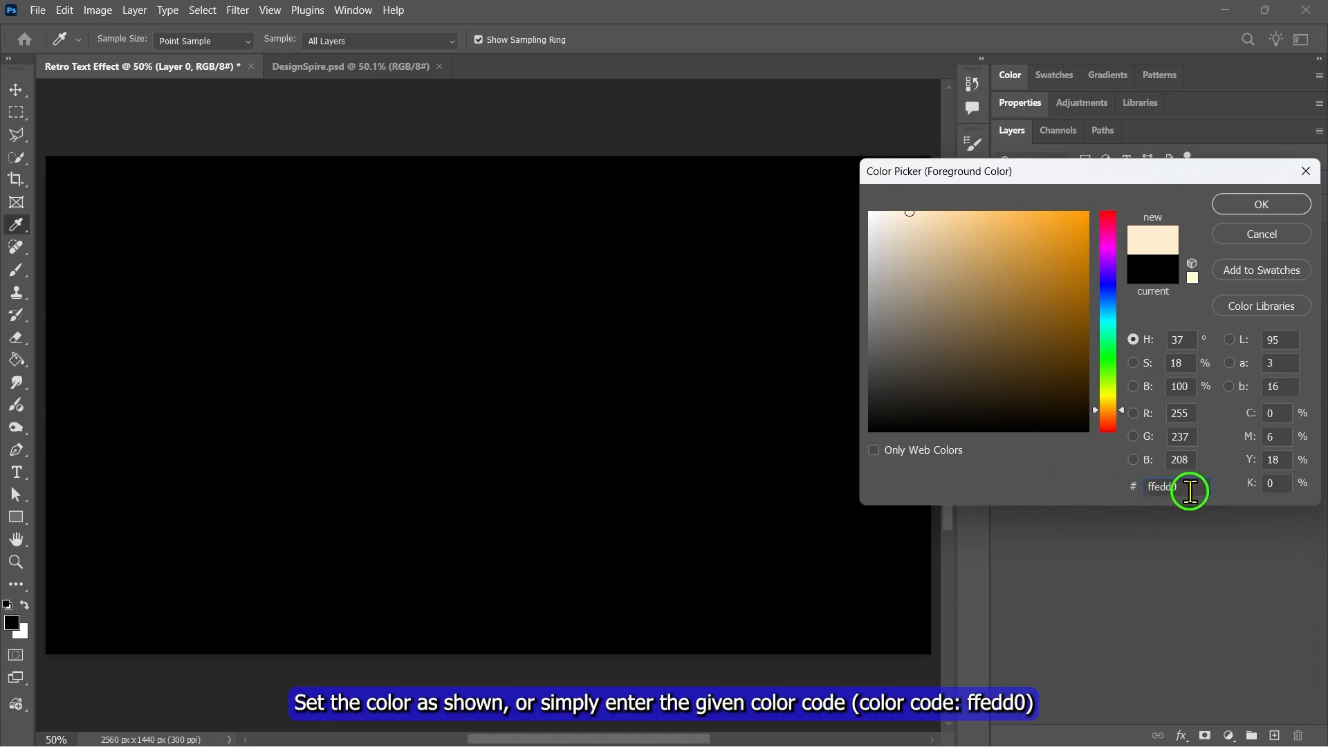
left_click_drag(1188, 487, 1142, 487)
left_click(1260, 203)
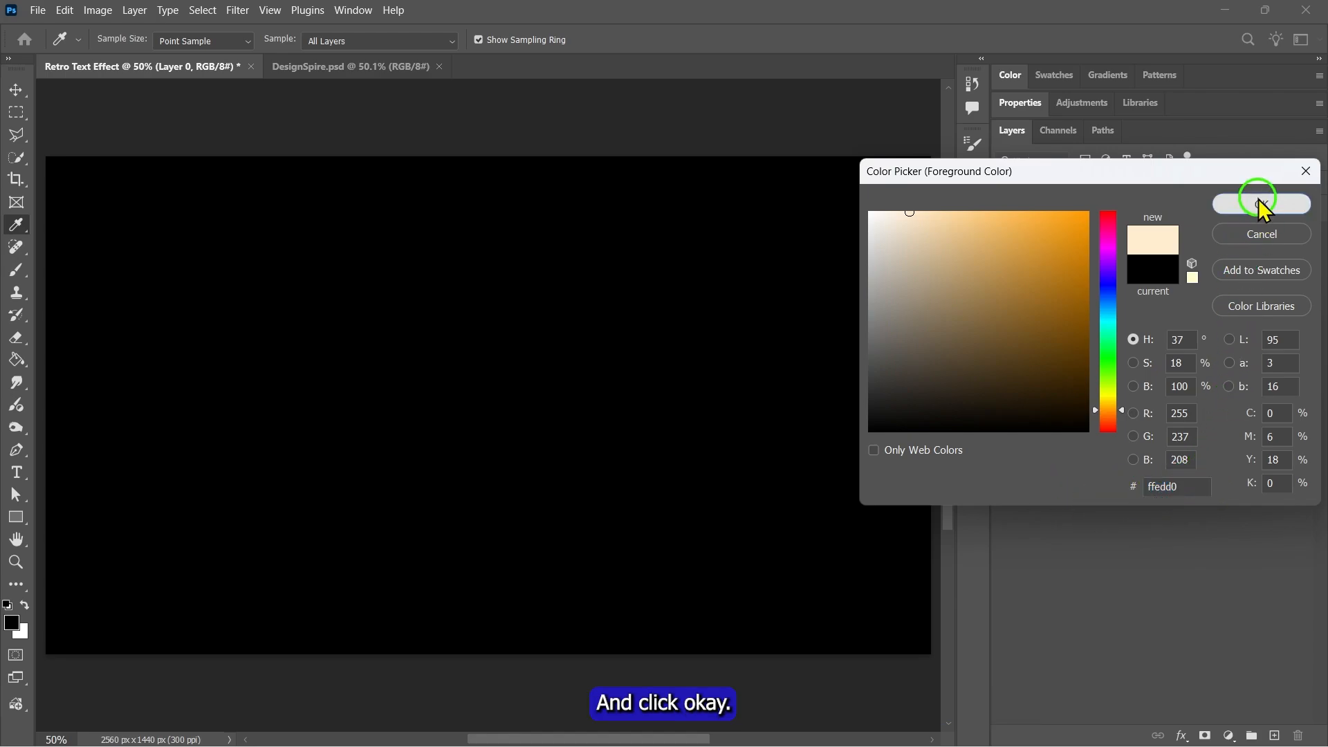
key("g")
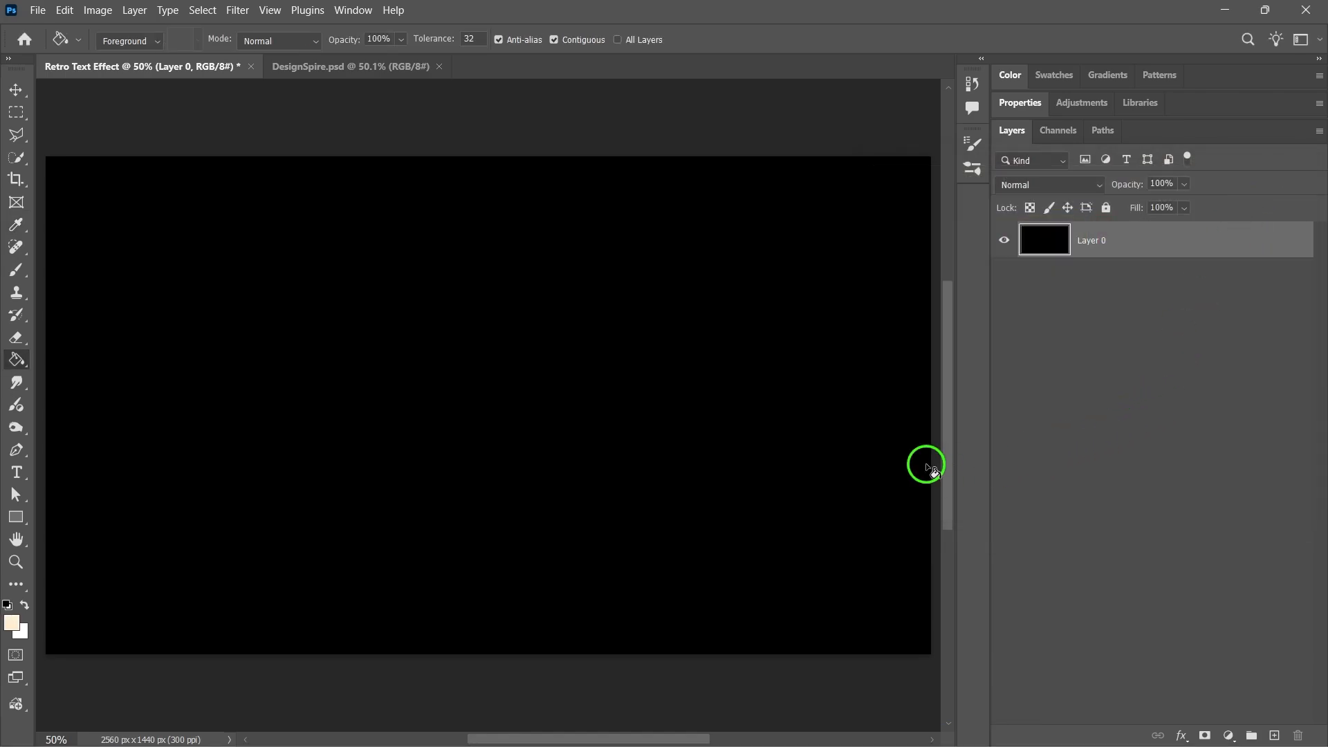
left_click(492, 417)
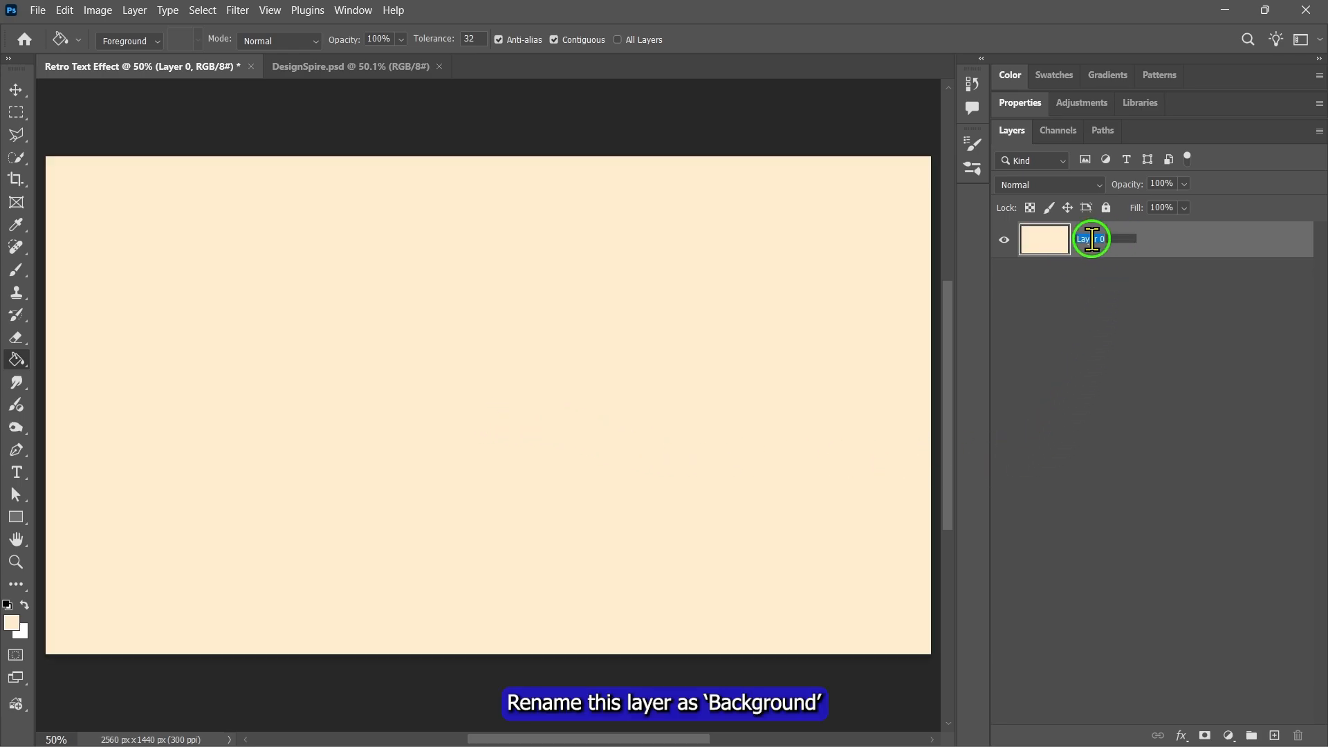
- Rename the filled layer to Background and convert it to a Smart Object
type("Background")
key("Return")
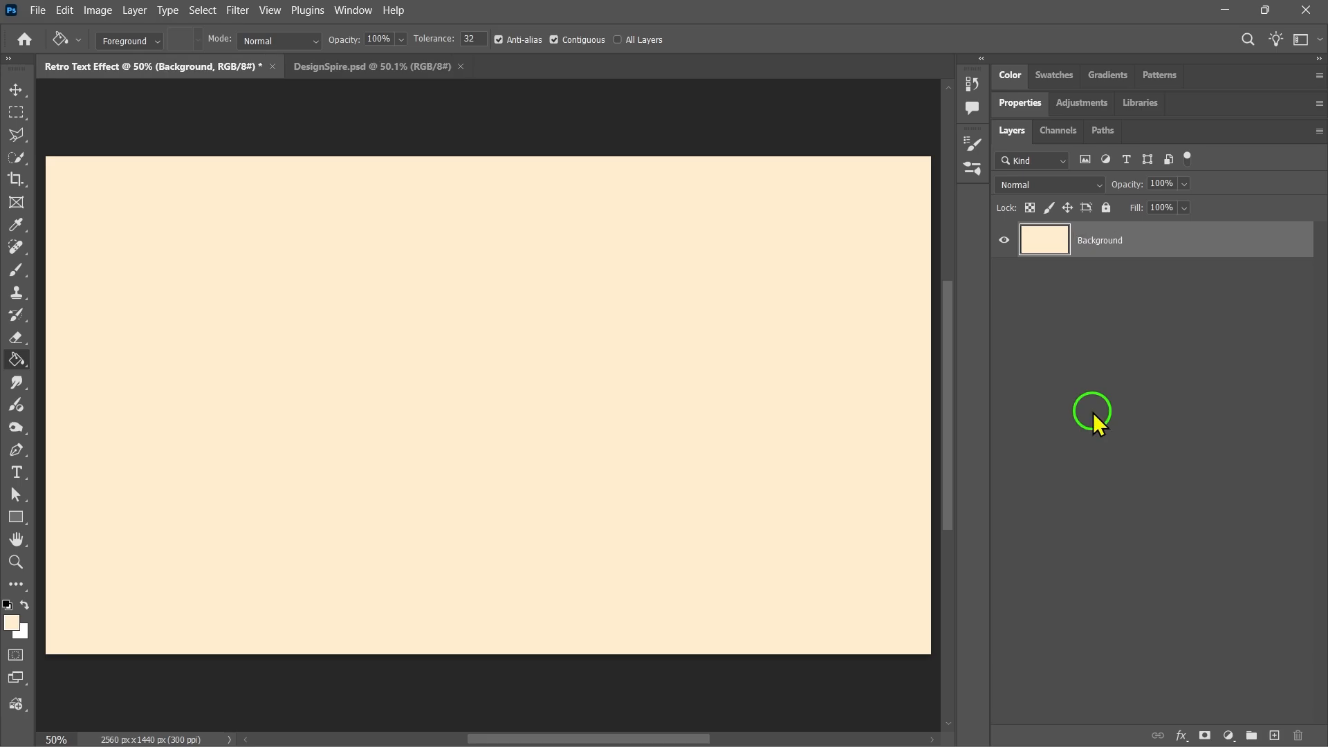
right_click(1136, 242)
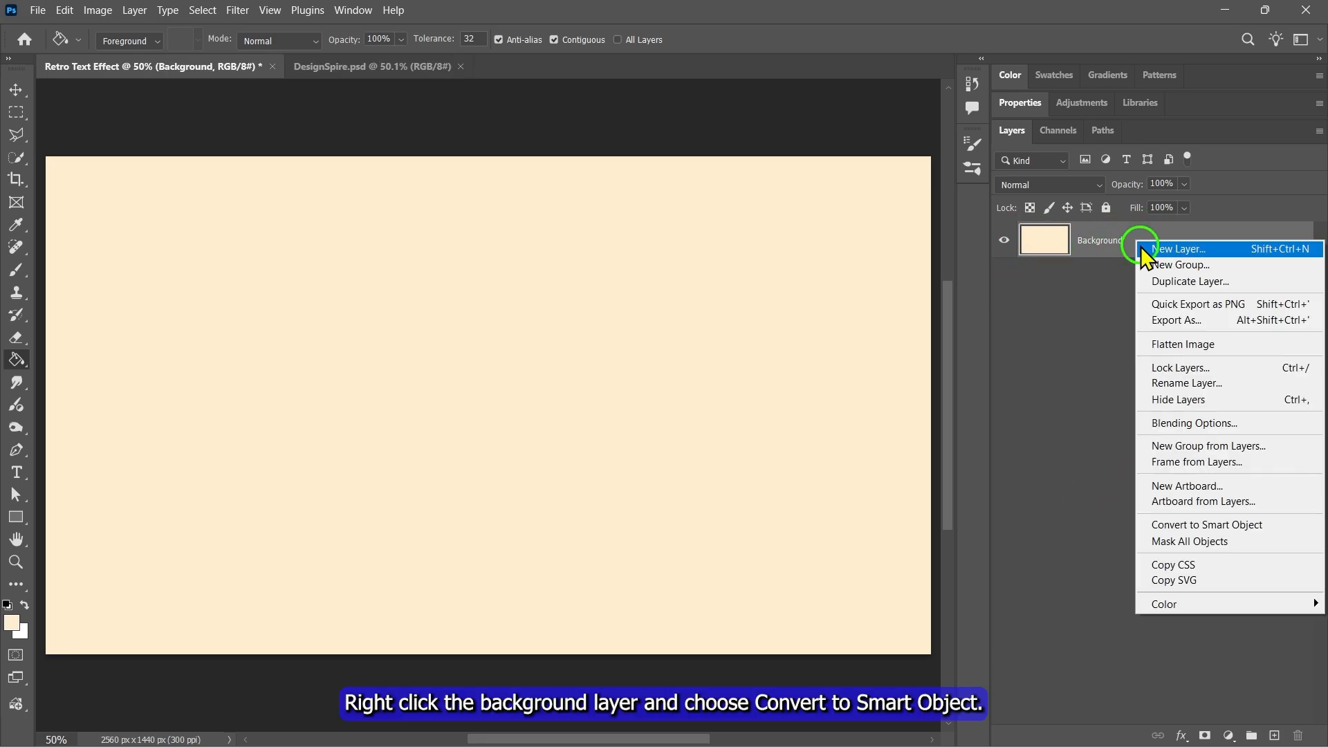
left_click(1207, 524)
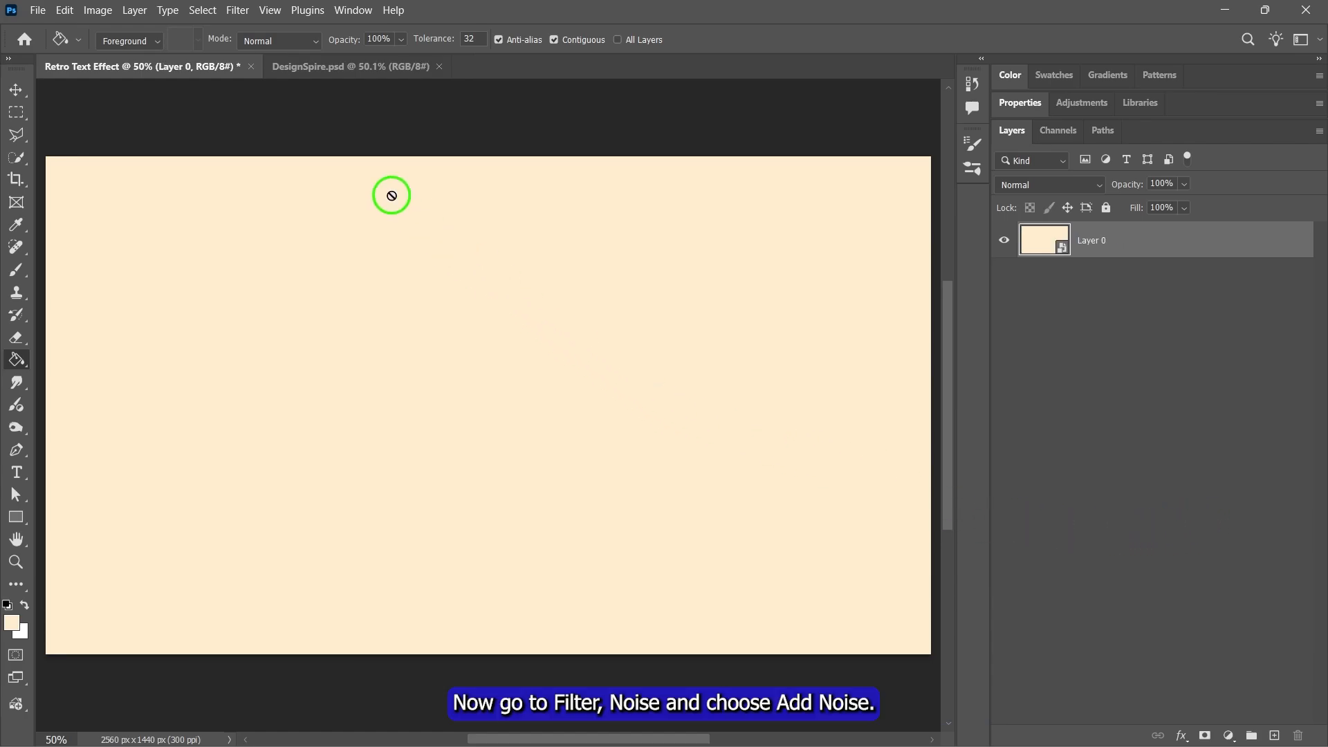
- Apply an Add Noise filter to the Smart Object with 10% amount, Uniform distribution and Monochromatic off
left_click(237, 10)
mouse_move(259, 284)
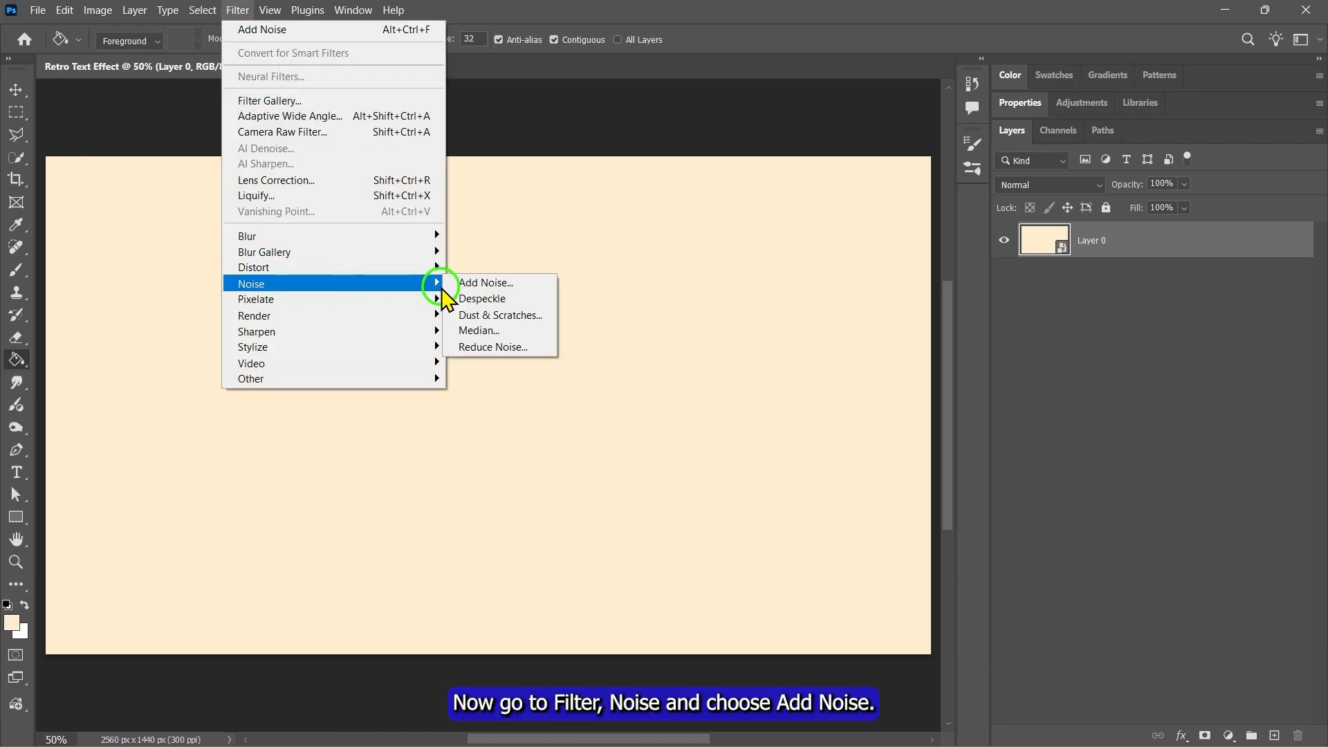
left_click(479, 284)
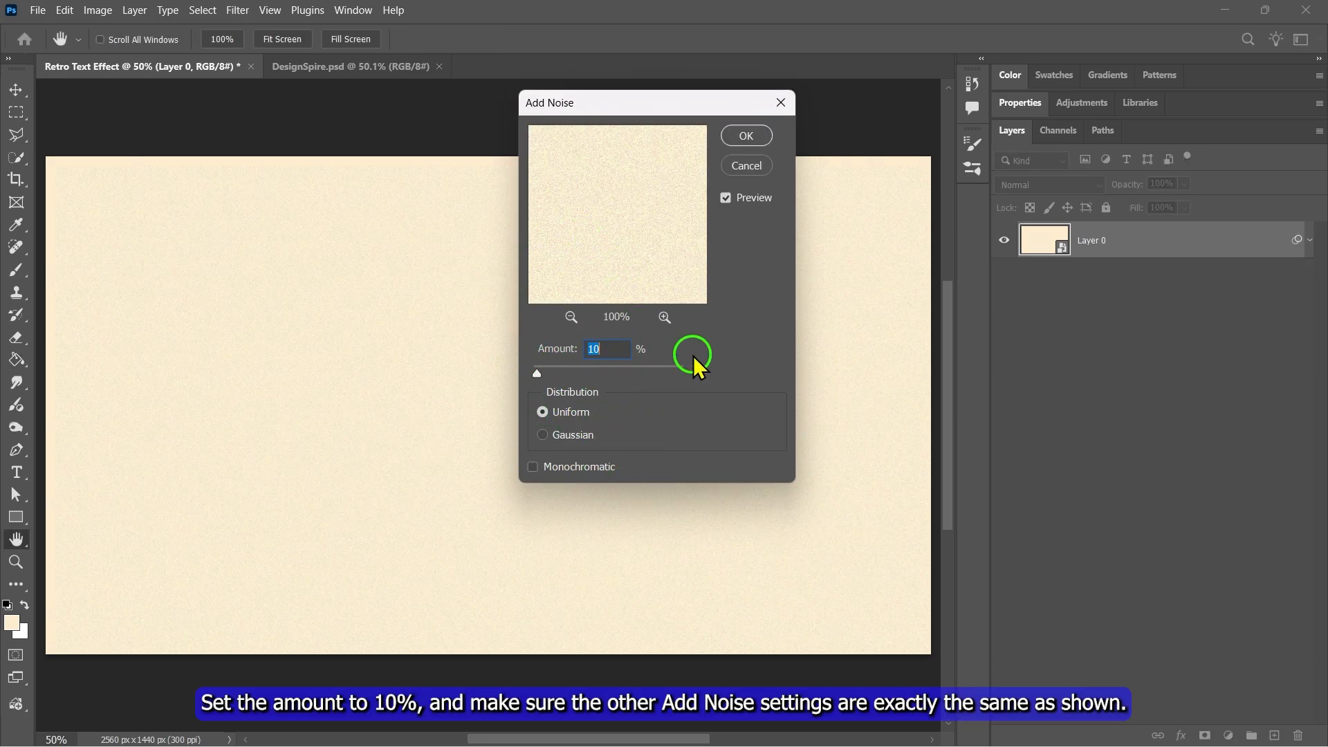
left_click(745, 137)
key("g")
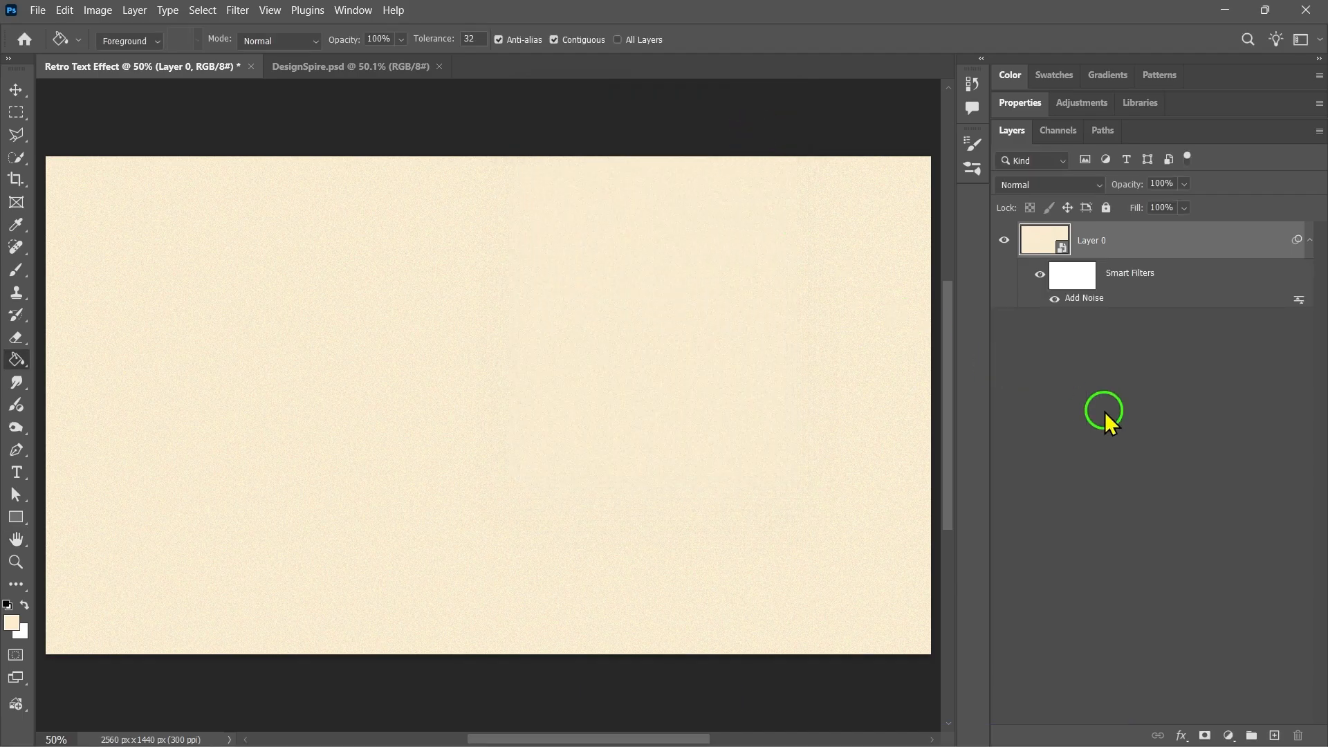
- Add a text layer reading "Nostalgic" near the left side of the canvas
left_click(17, 472)
left_click(179, 430)
type("Nostalgic")
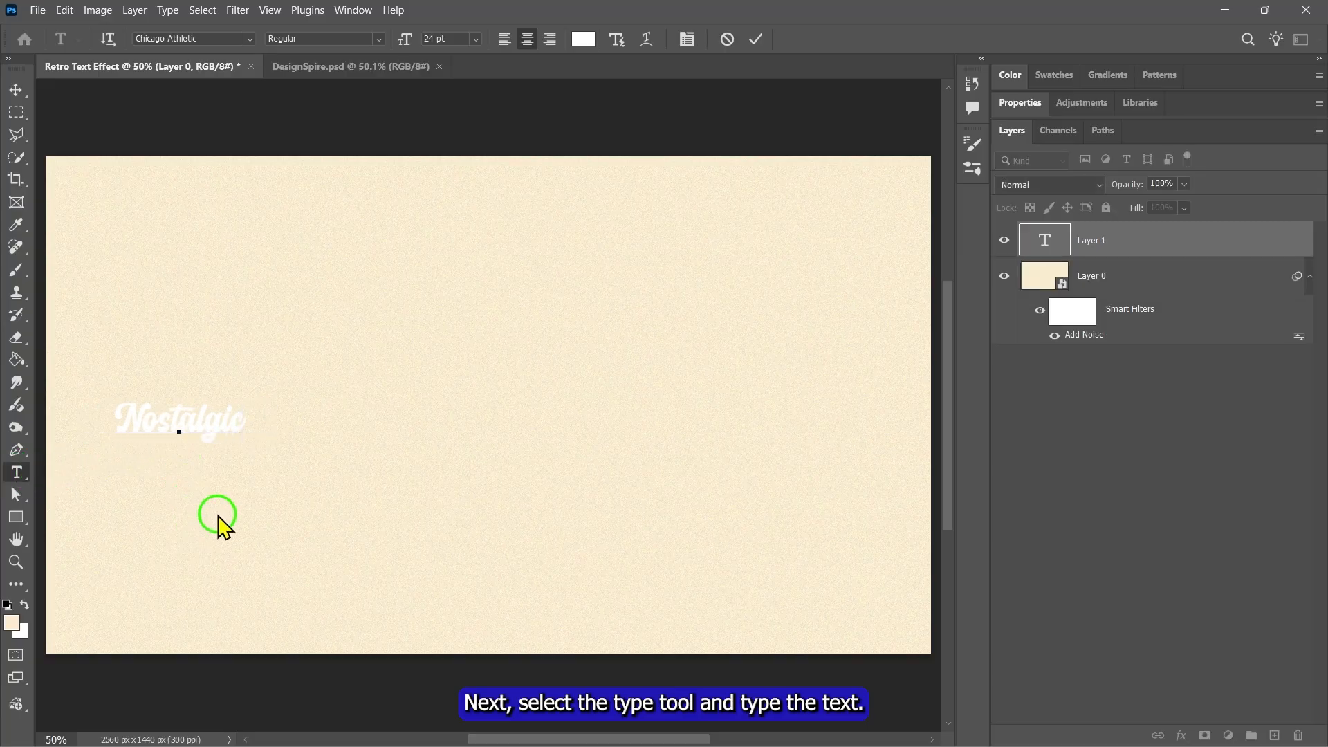
- Keep the text in the Chicago Athletic font, enlarge it to 107 pt, and move it toward the middle of the canvas
double_click(237, 423)
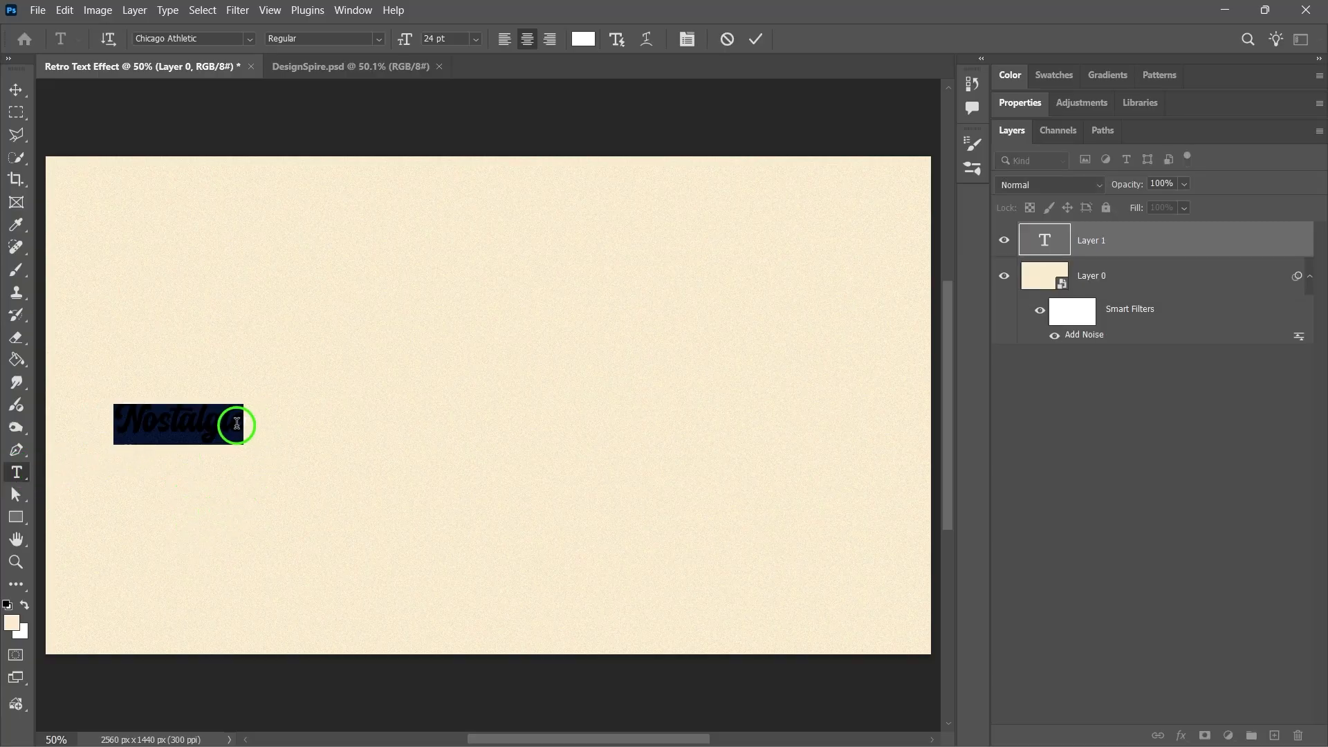
left_click(1016, 106)
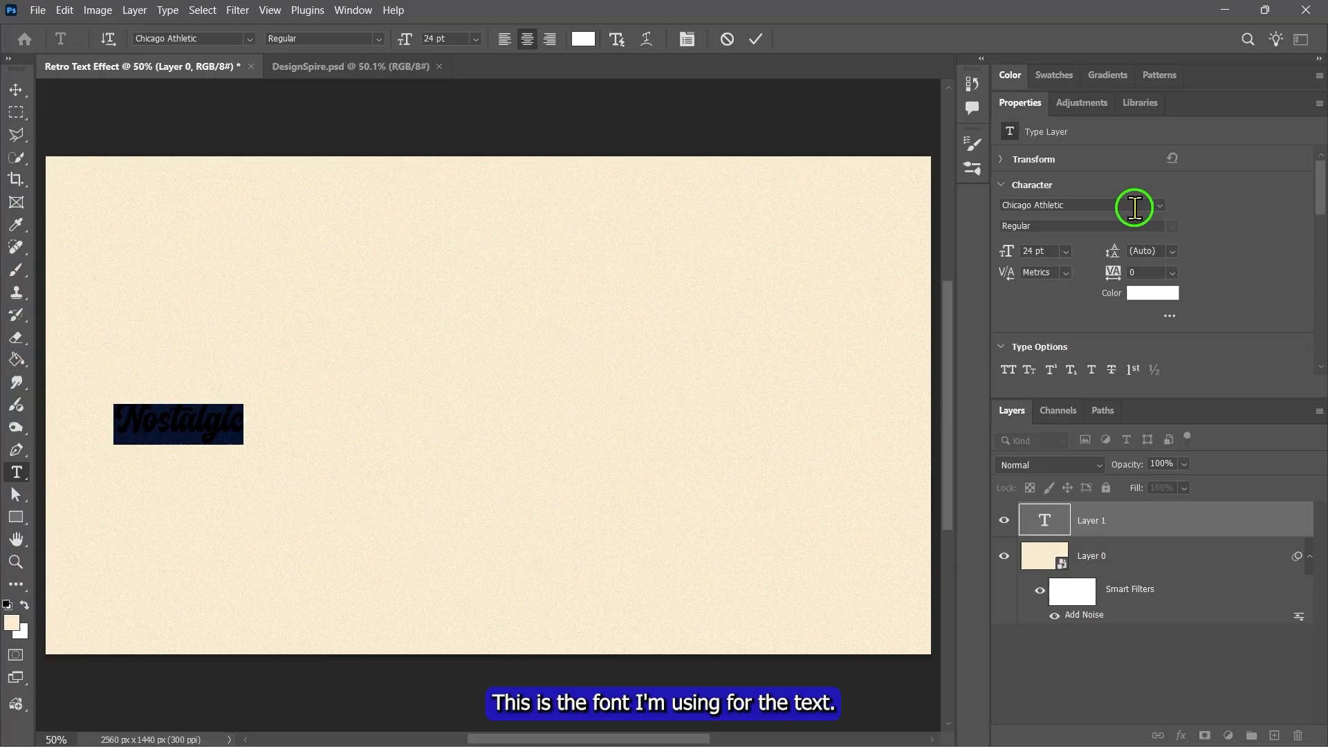
left_click(1159, 204)
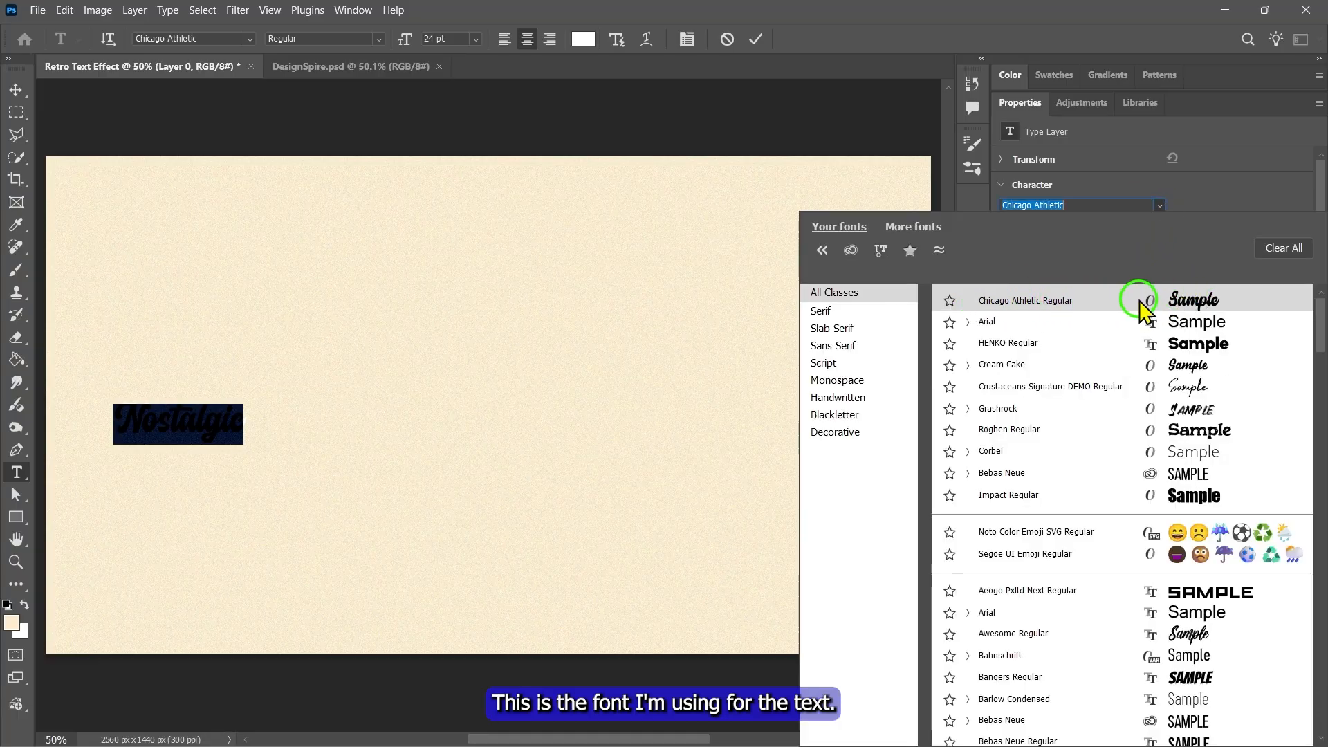
left_click(1160, 206)
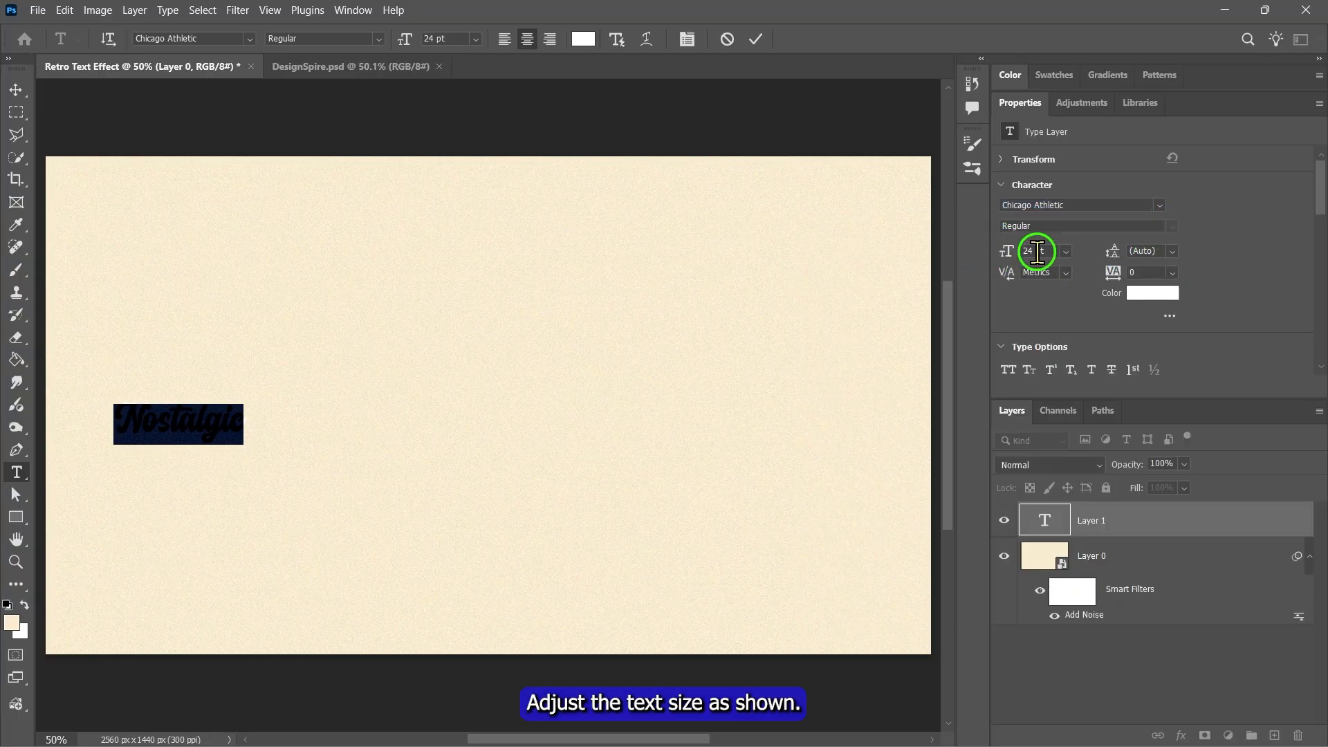
scroll(1037, 251, "up", 20)
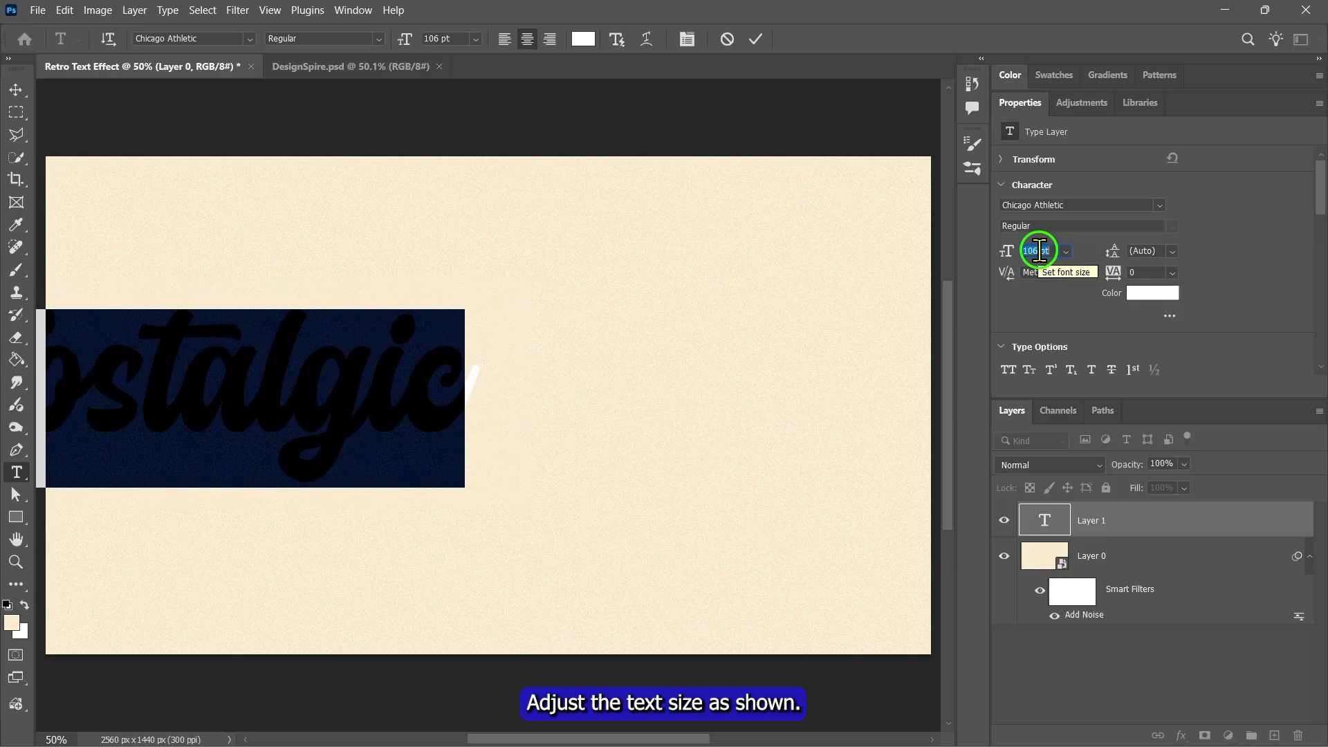
scroll(1037, 251, "up", 1)
left_click_drag(197, 261, 534, 280)
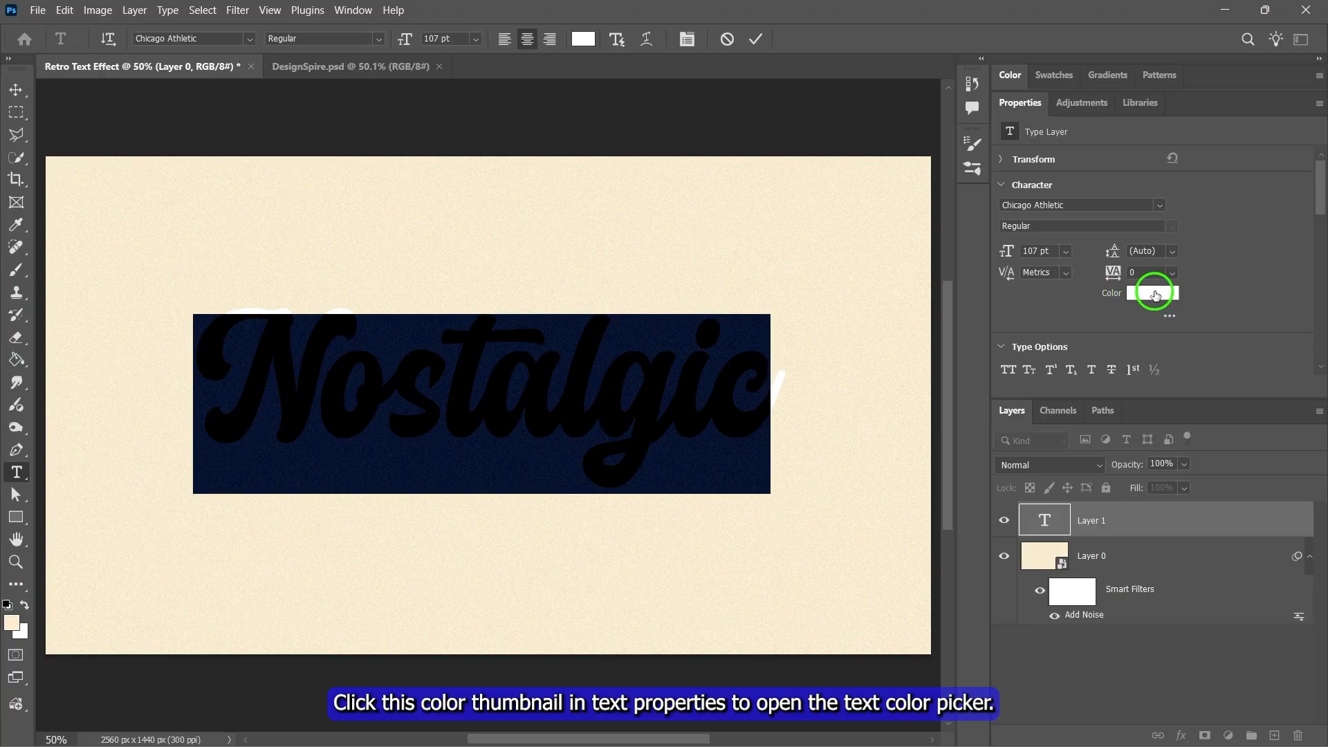
- Set the text color to fff3e0 and commit the text edit
left_click(1127, 294)
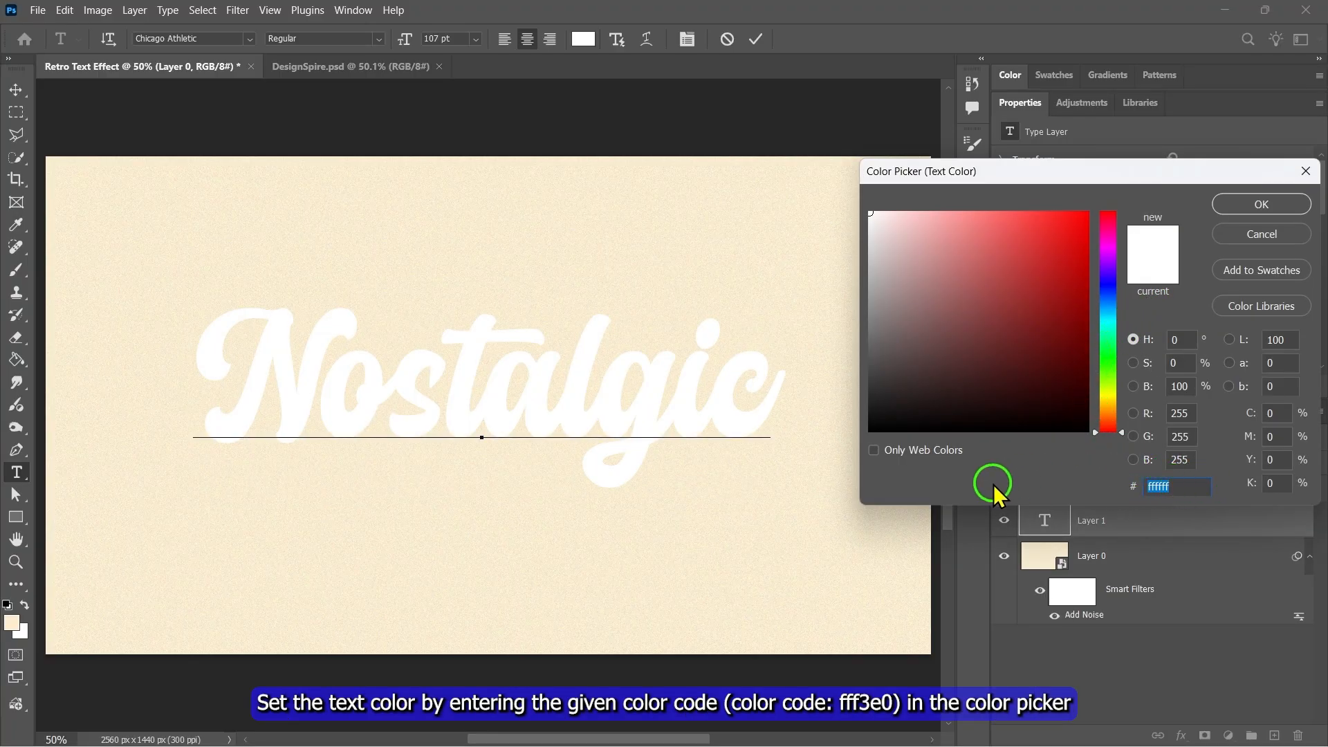
type("fff3e0")
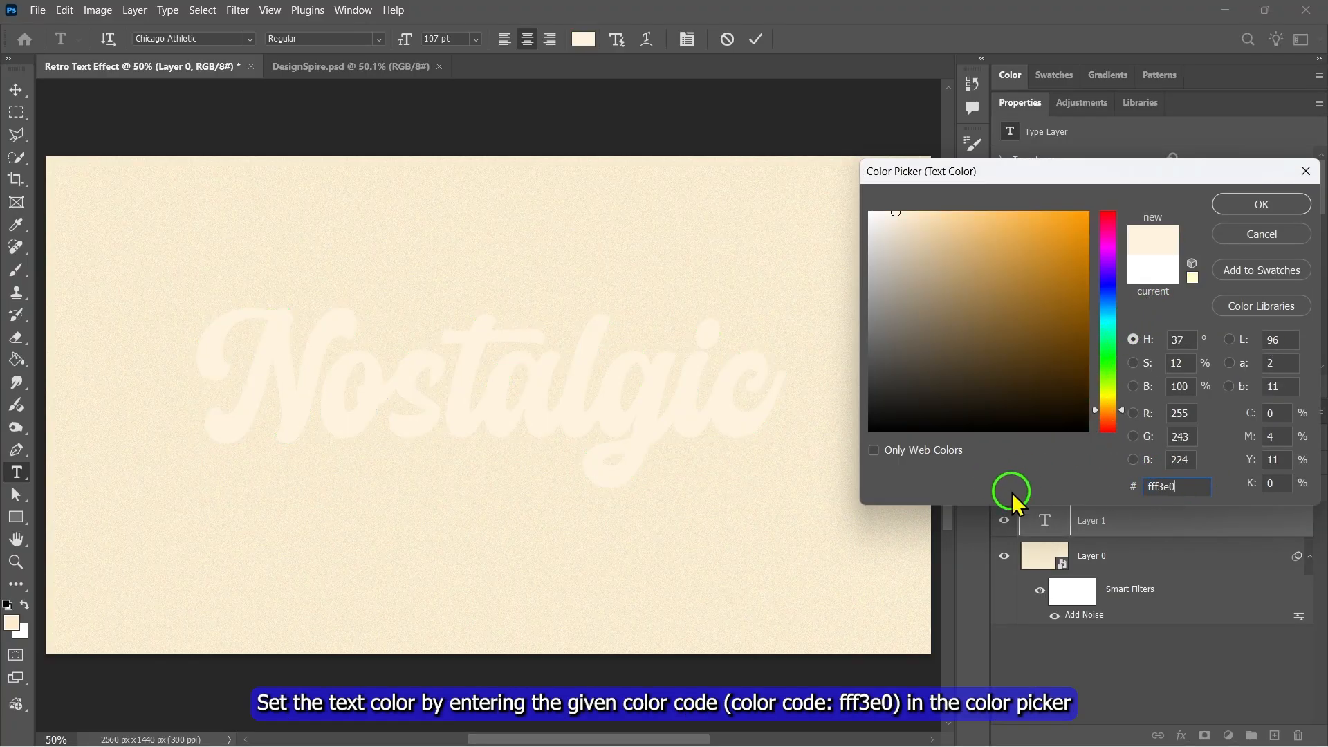
left_click(1266, 205)
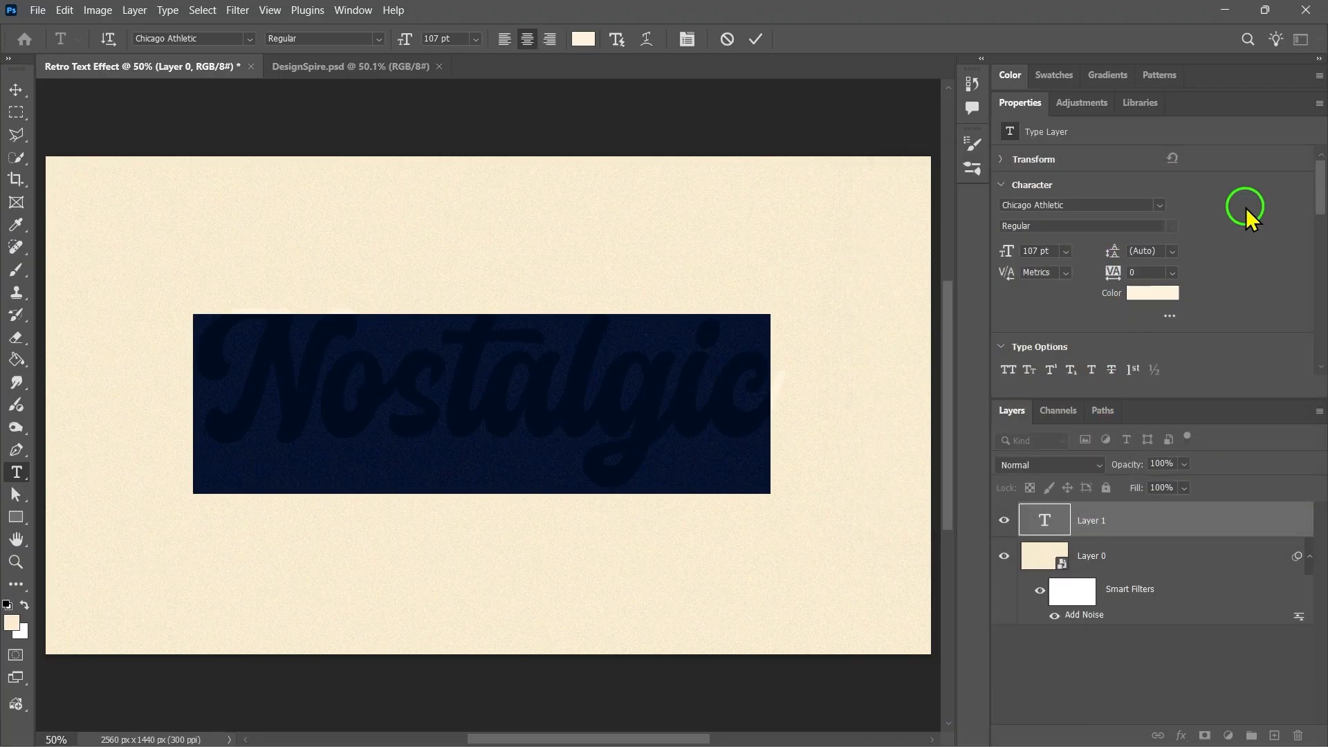
left_click(755, 39)
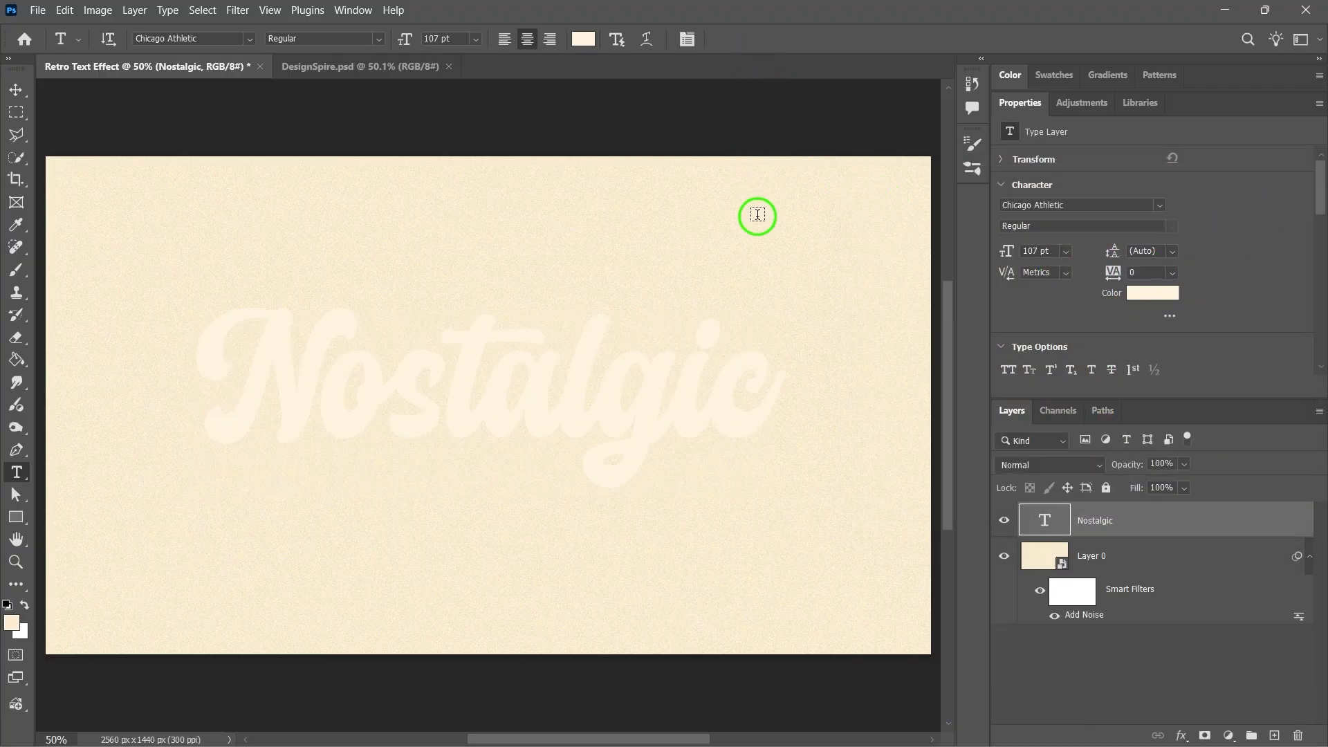
- Place the "Nostalgic" text at the exact center of the canvas and collapse its properties
left_click(29, 90)
left_click_drag(422, 401, 434, 405)
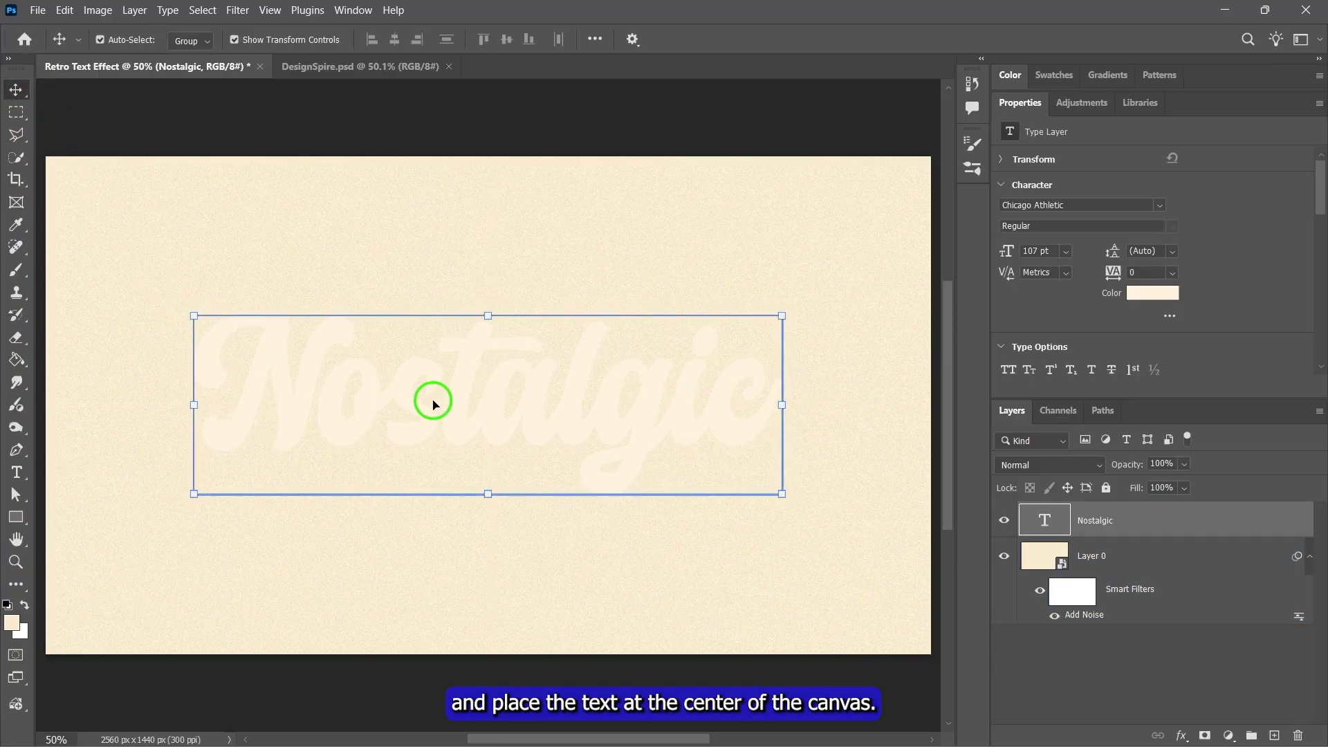
double_click(1020, 103)
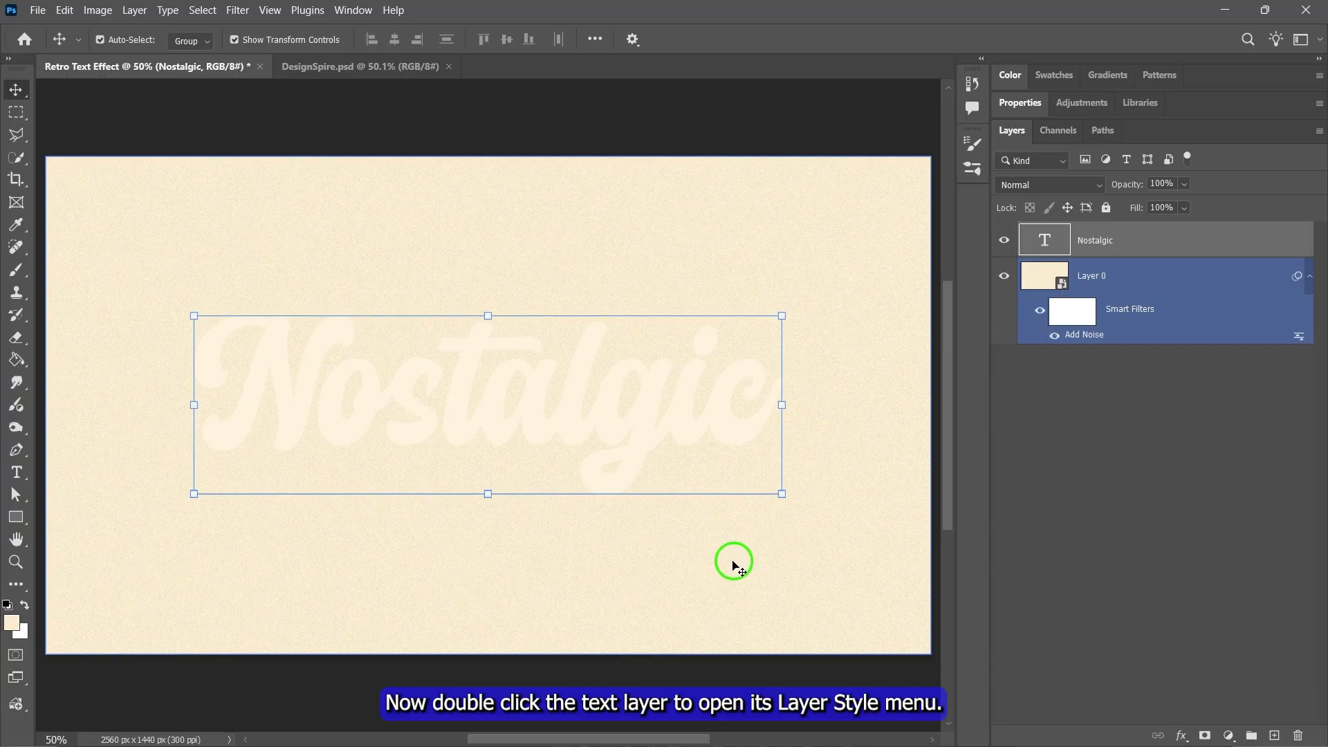
- Enable a Drop Shadow in the text layer's layer style and set its blend mode to Normal
double_click(1133, 240)
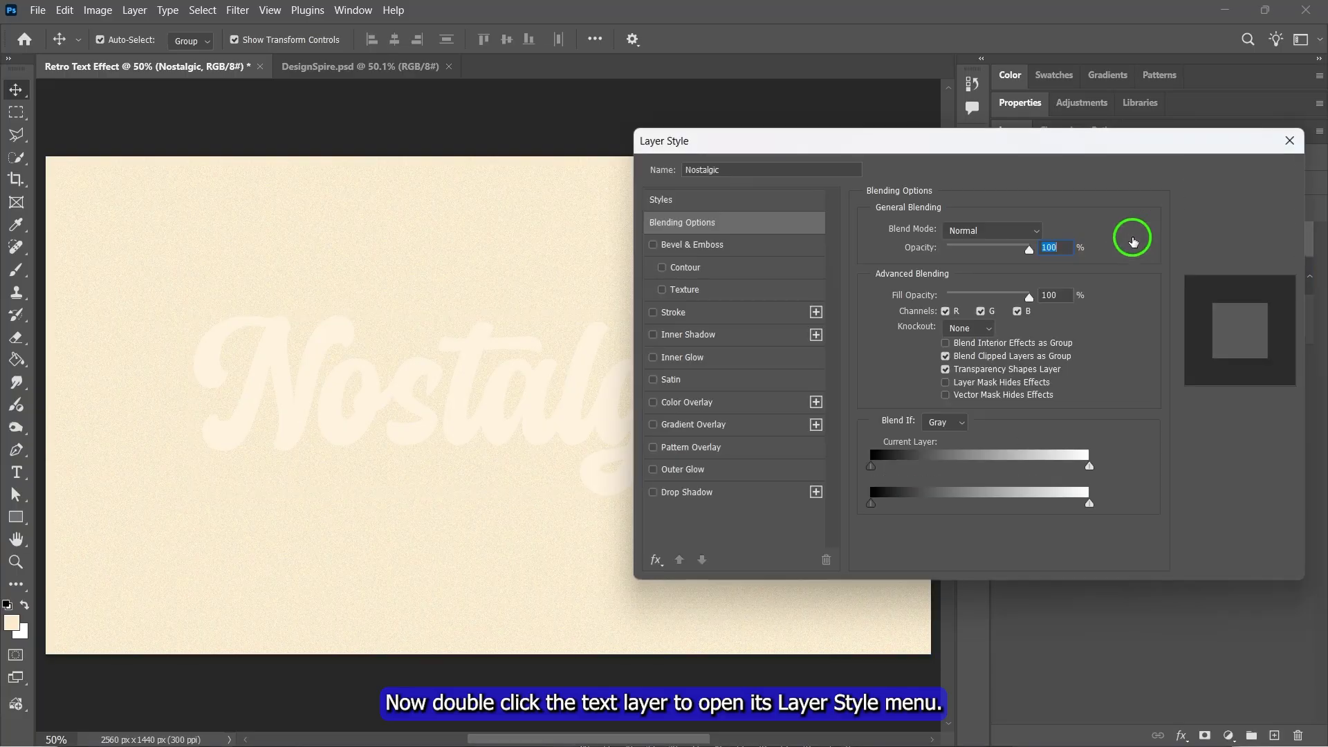
left_click_drag(807, 134, 978, 139)
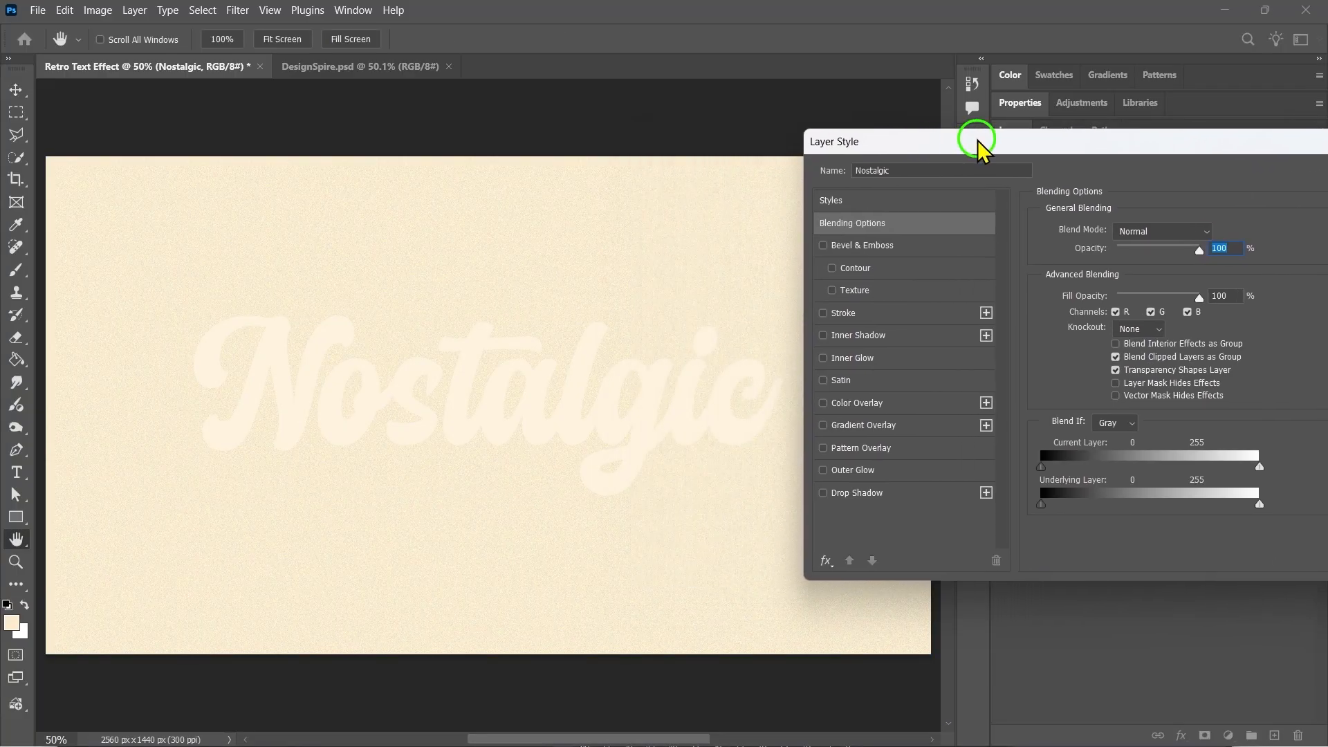
left_click(839, 494)
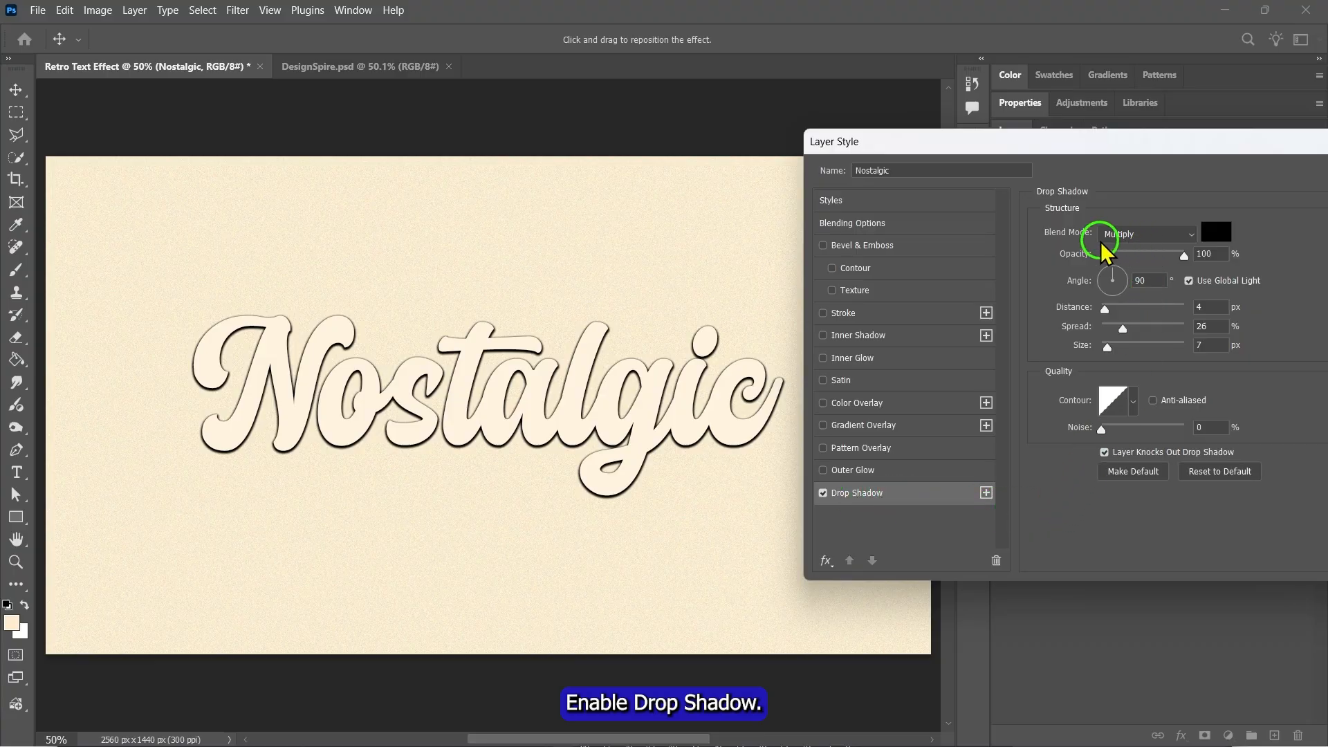
left_click(1138, 235)
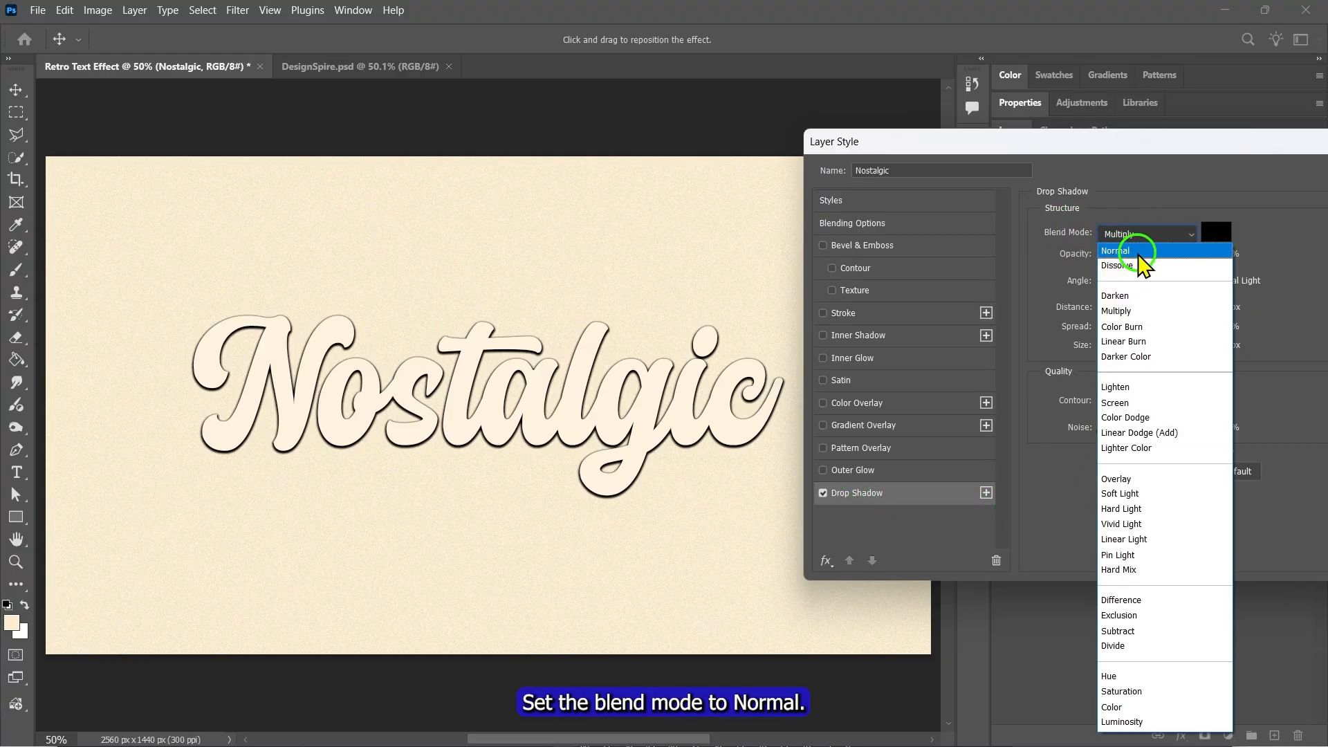
left_click(1137, 251)
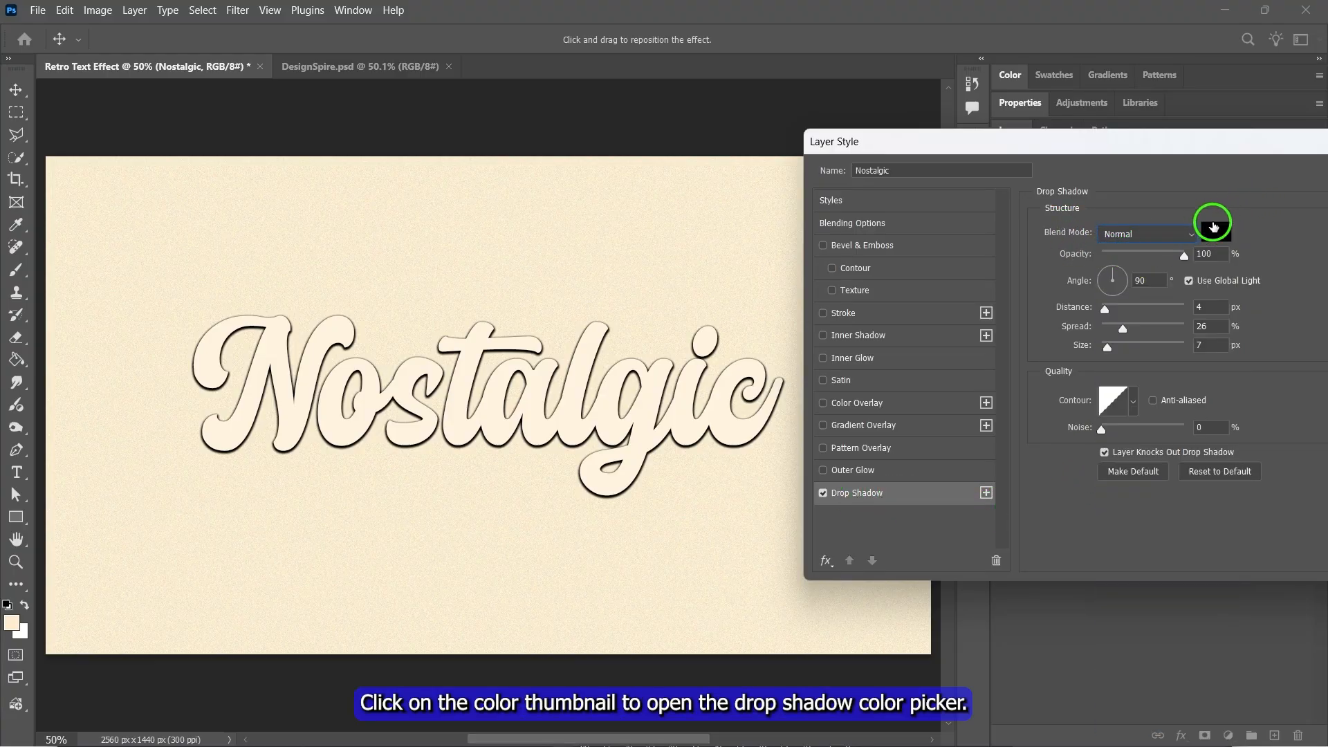
- Set the drop shadow color to ff6b6b
left_click(1209, 235)
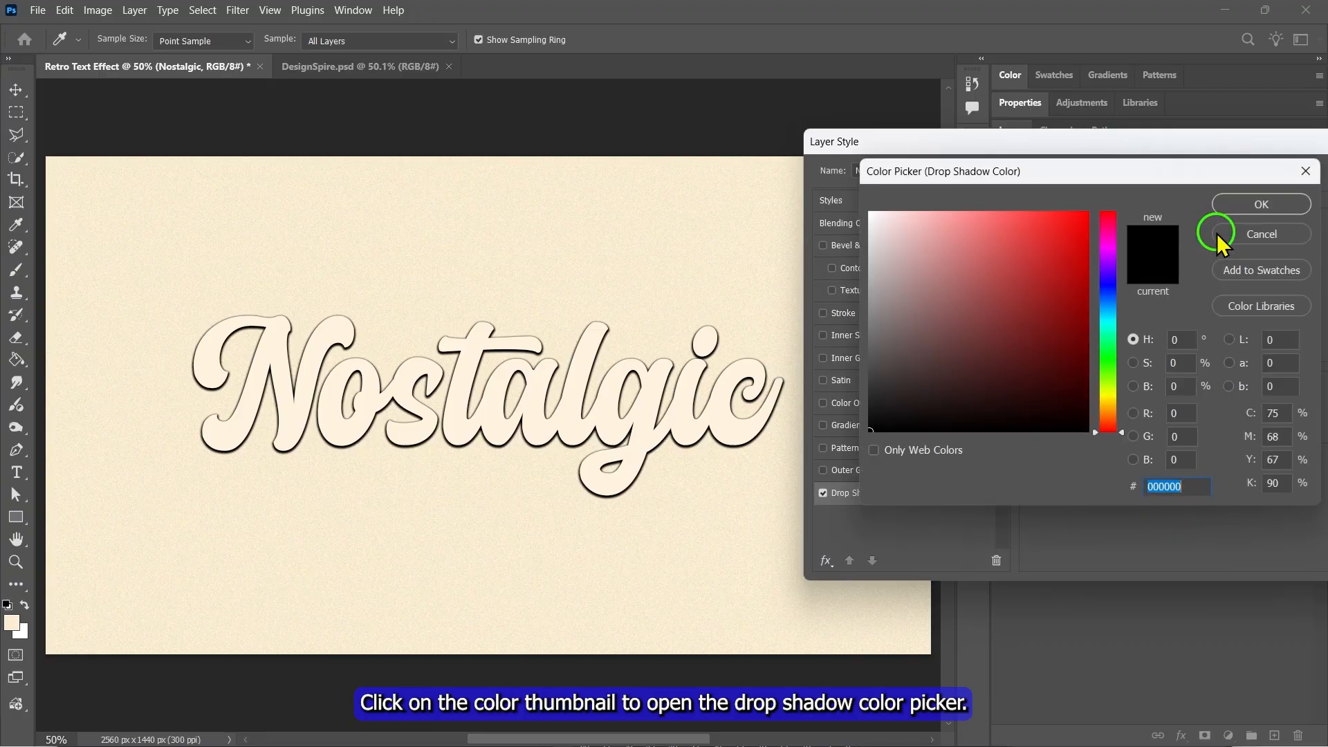
type("ff6b6b")
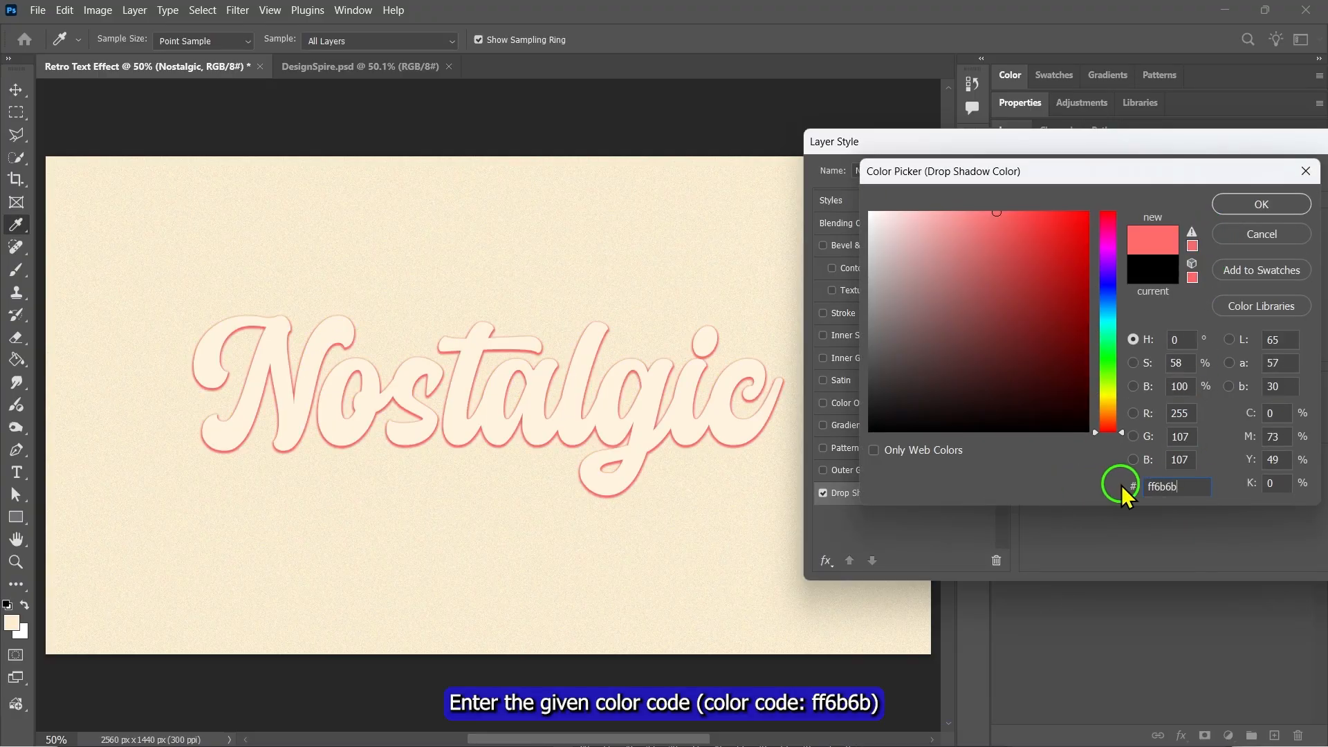
left_click_drag(1191, 485, 1086, 494)
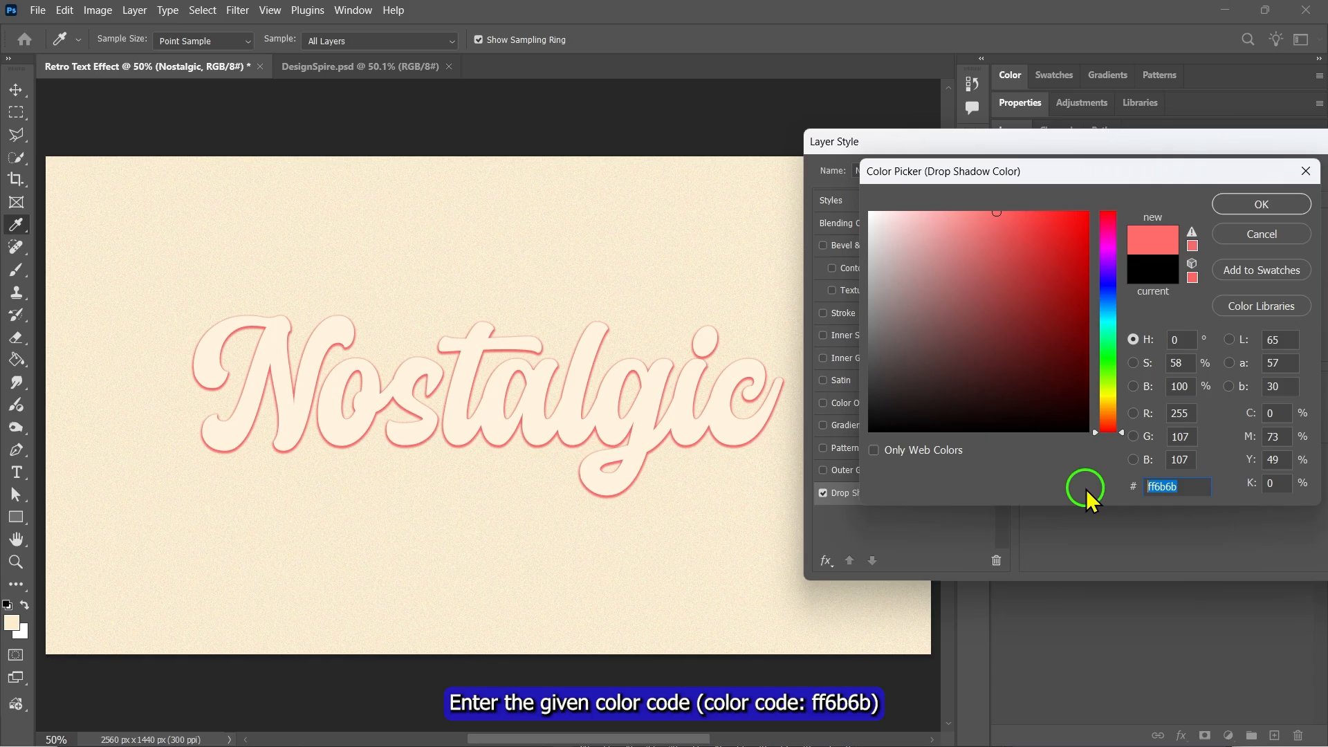
left_click(1259, 204)
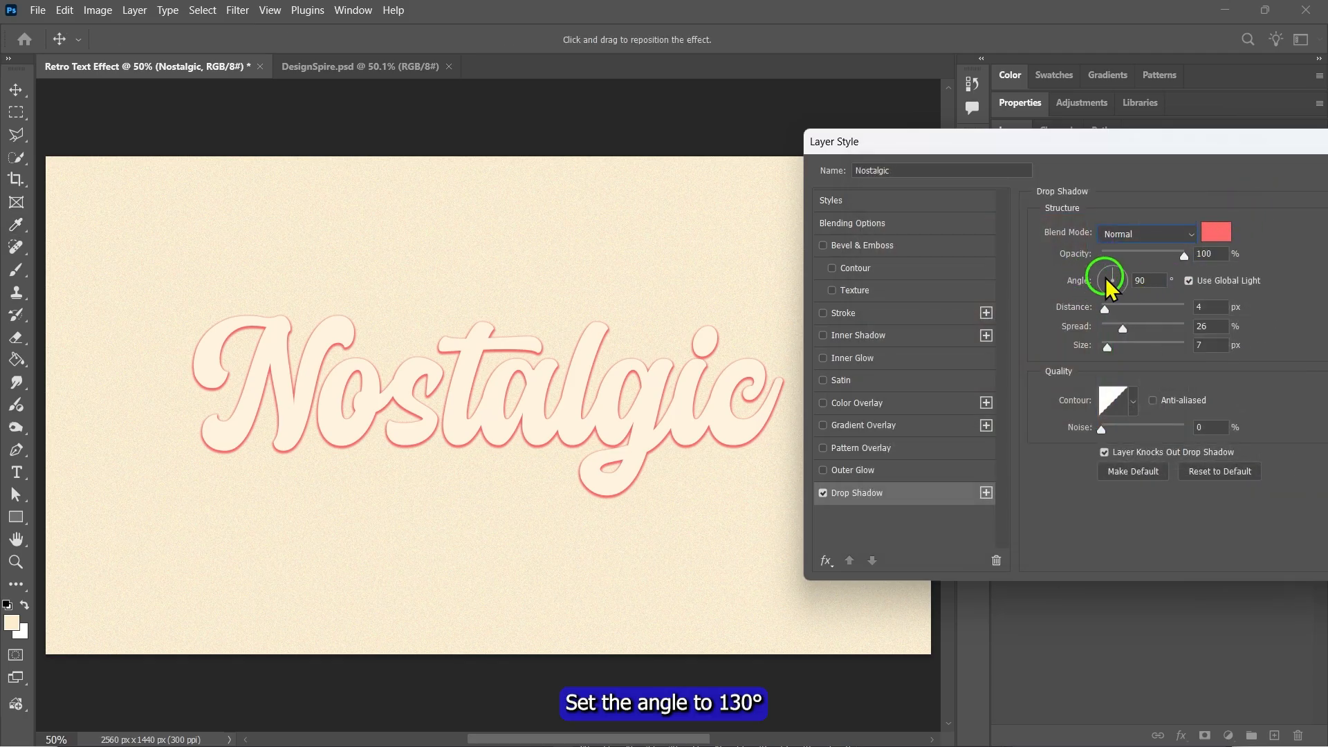
- Set the drop shadow's angle to 130°, distance to 8 px, spread to 100% and size to 15 px
left_click_drag(1104, 271, 1105, 272)
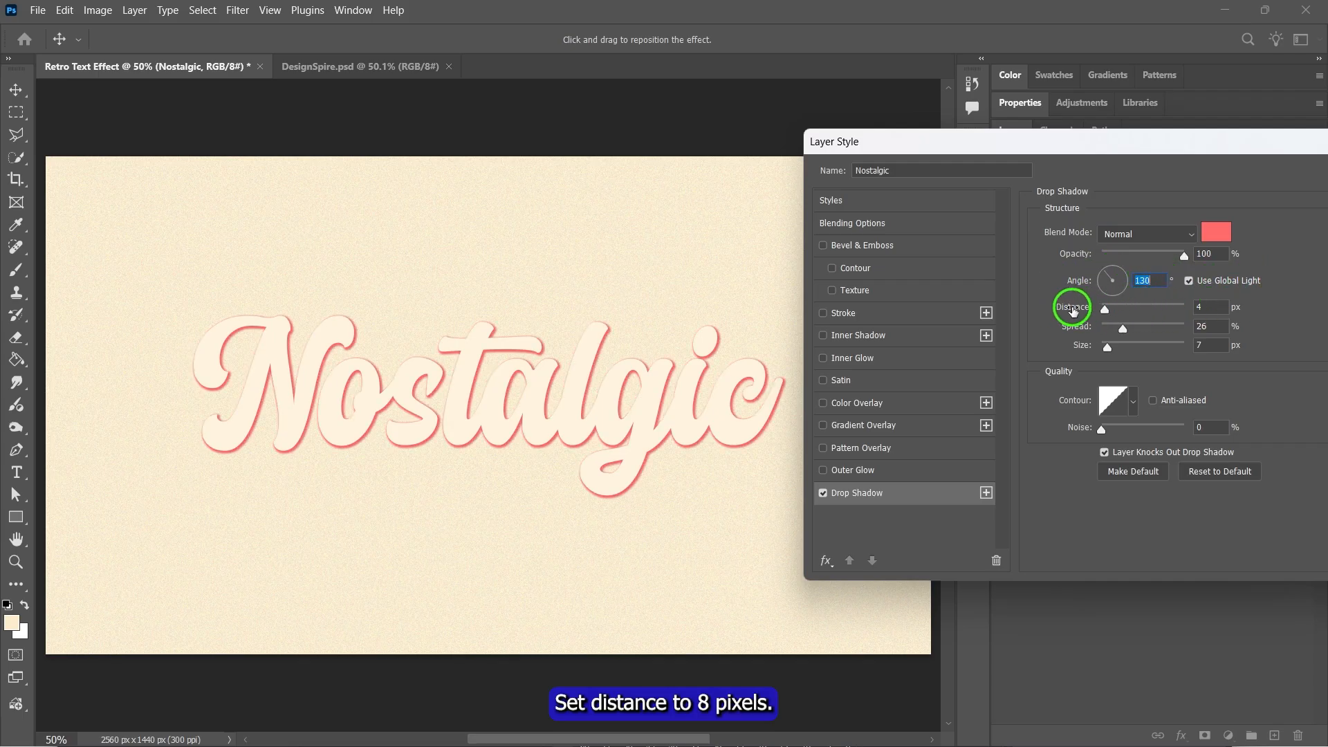
left_click_drag(1105, 306, 1187, 326)
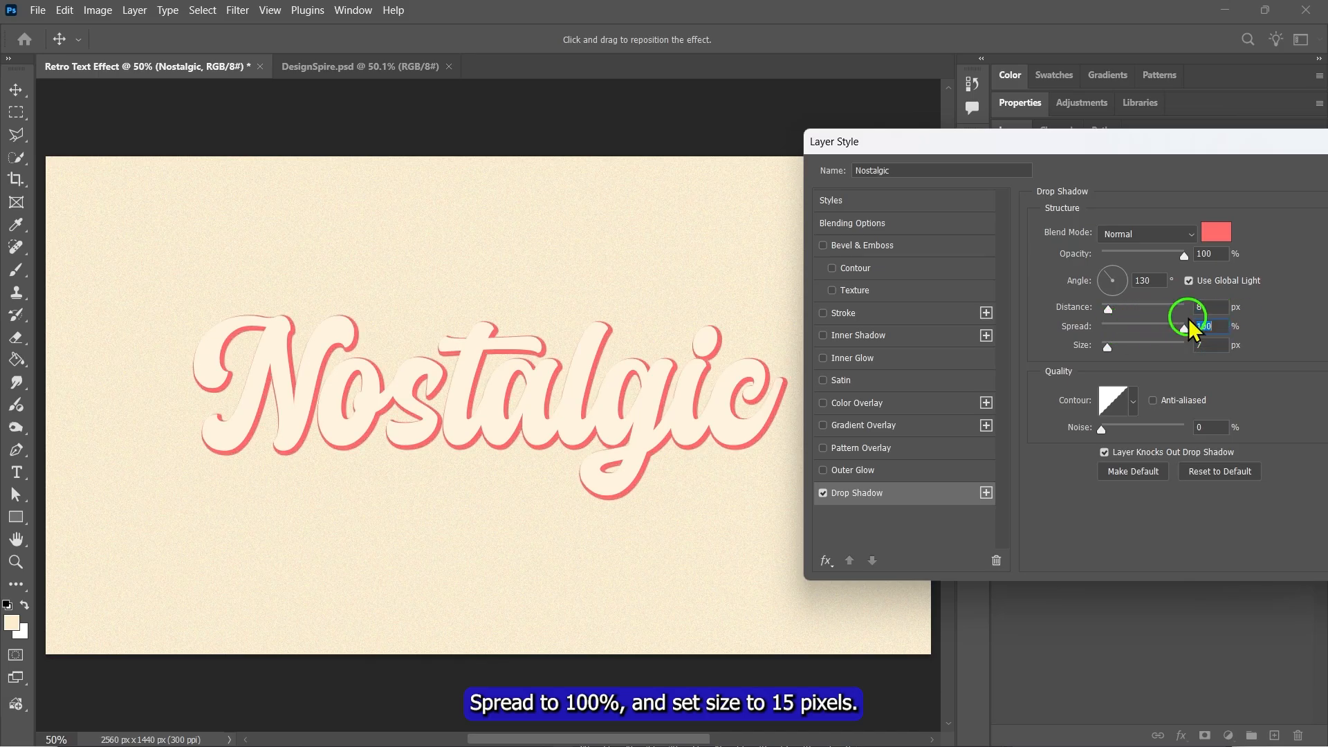
left_click_drag(1099, 352, 1115, 349)
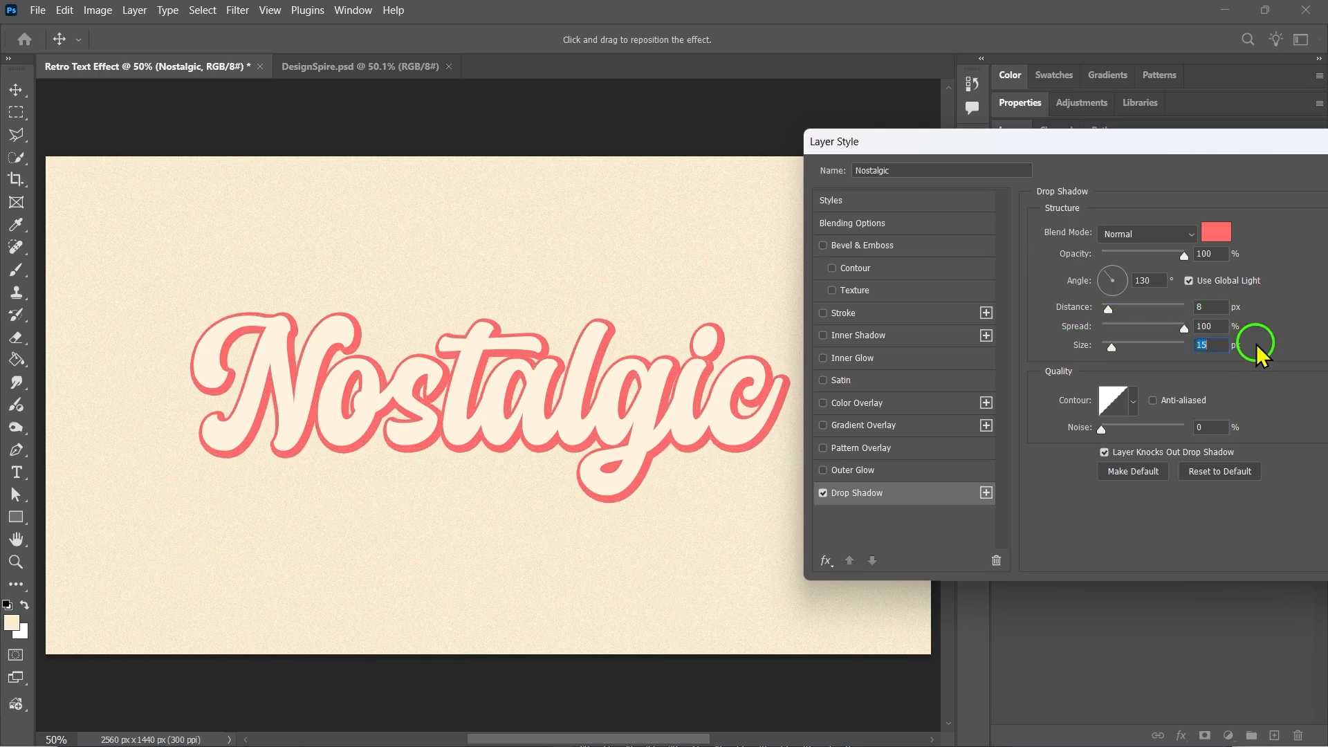
- Add a second drop shadow below the first with a distance of 30 px and color ffa36c
left_click(986, 493)
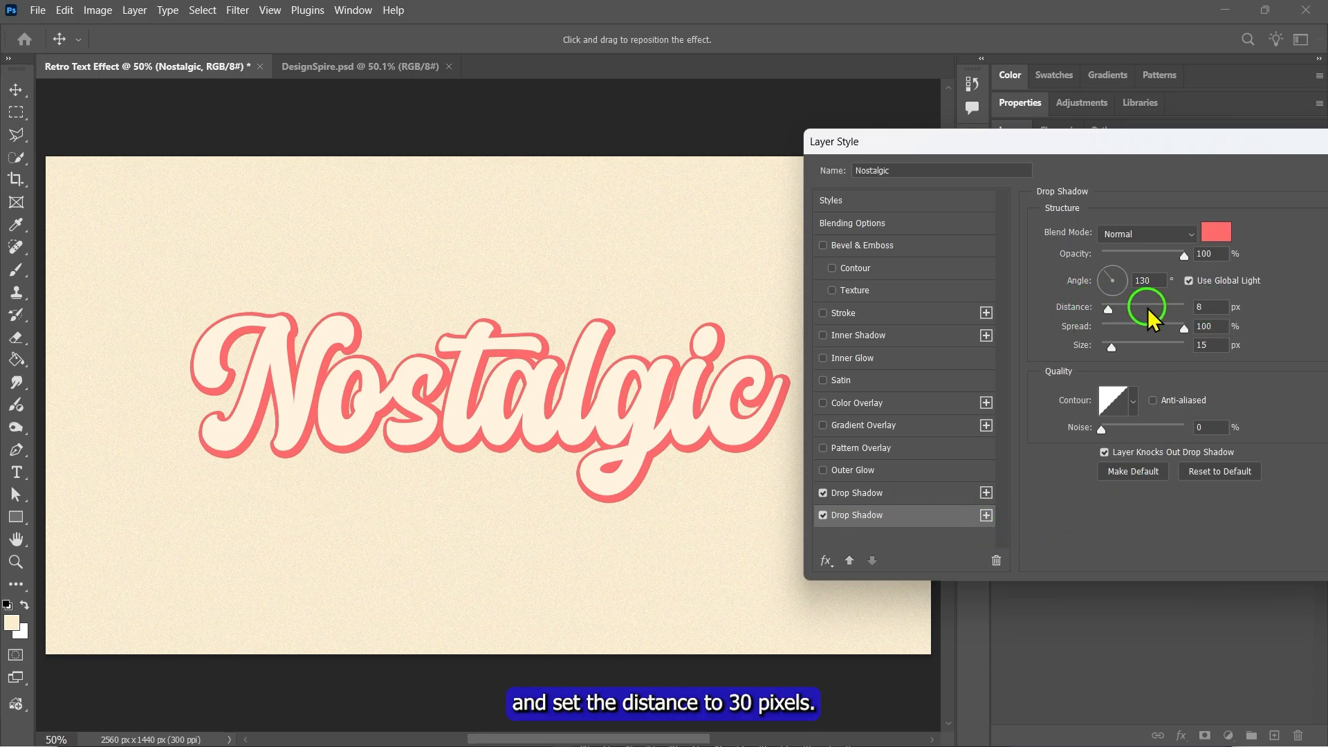
left_click_drag(1107, 309, 1128, 309)
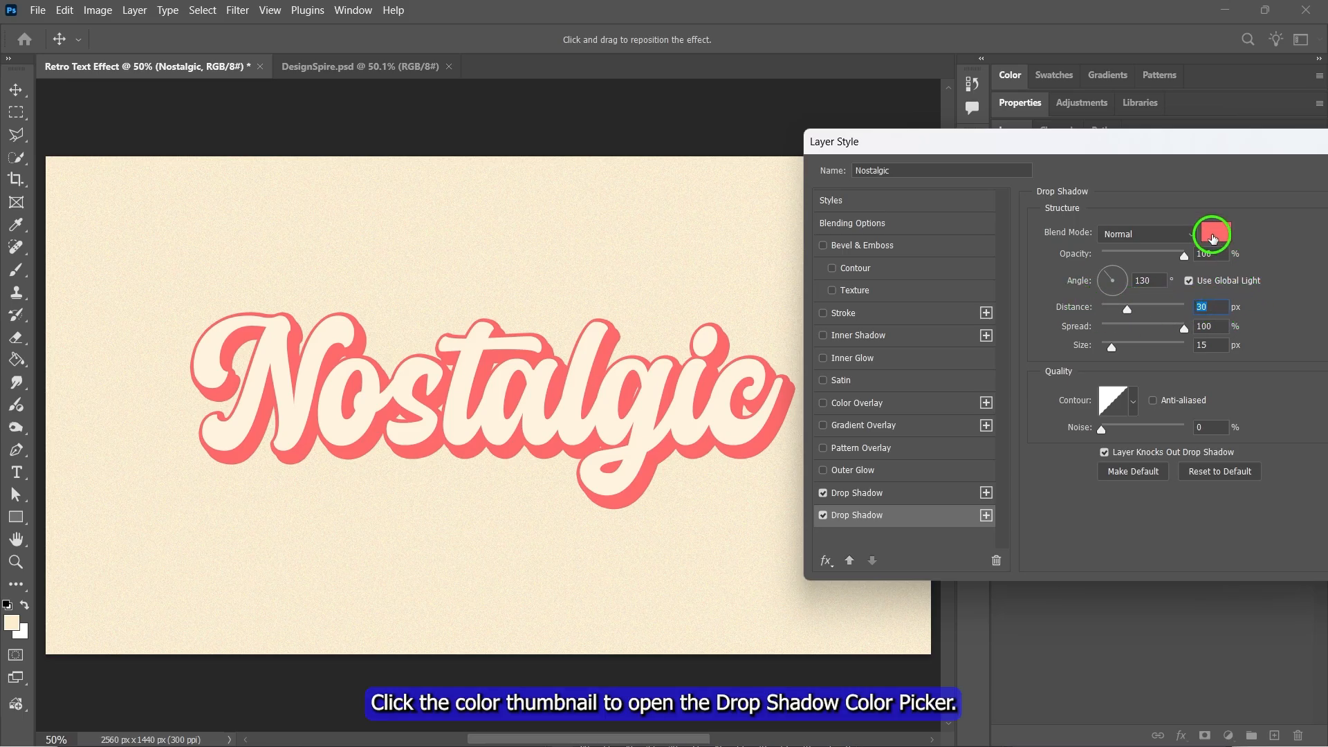
left_click(1216, 235)
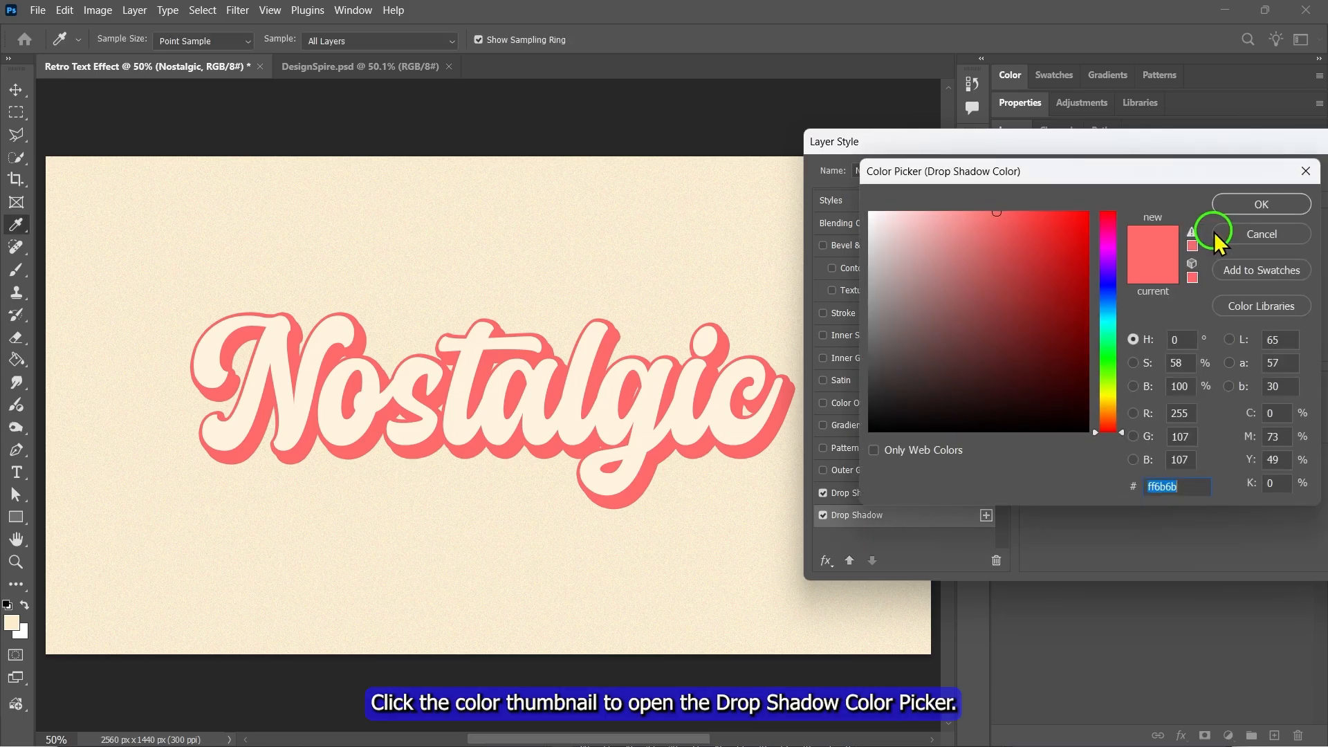
type("ffa36c")
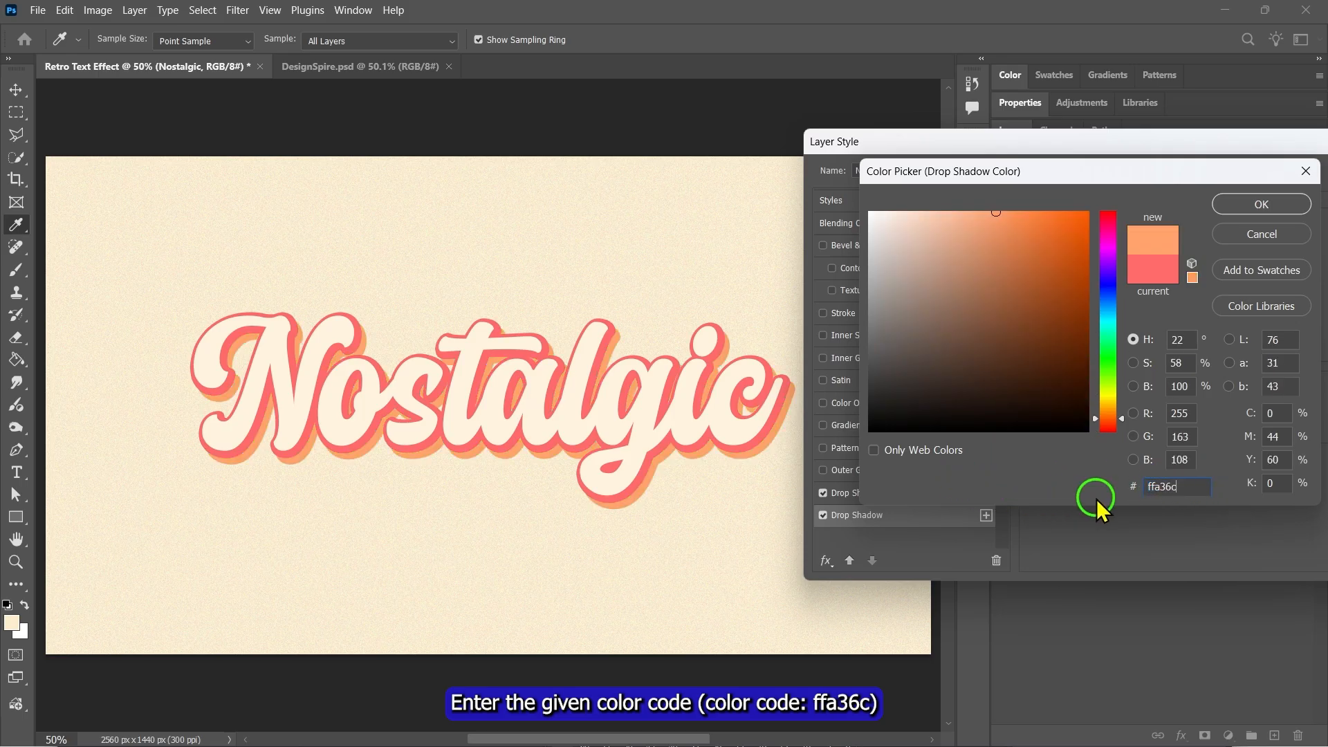
left_click_drag(1189, 487, 1099, 493)
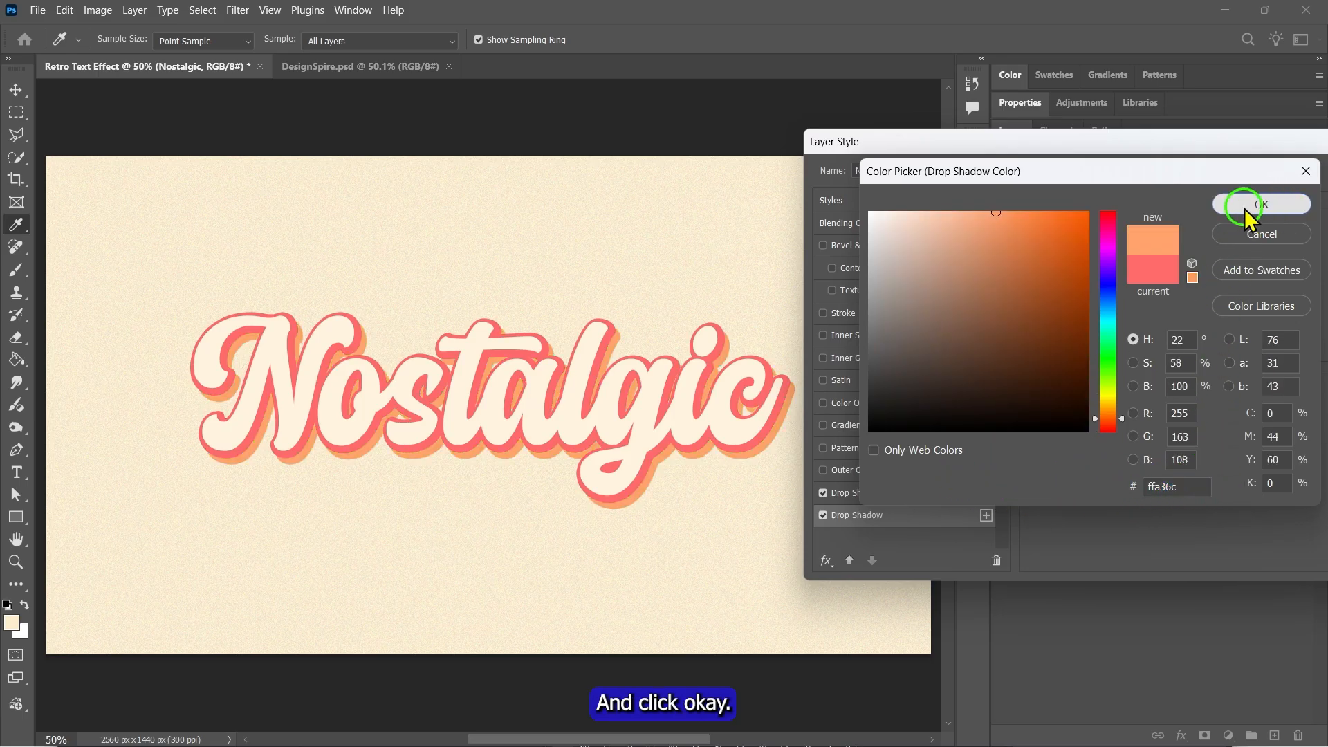
left_click(1261, 204)
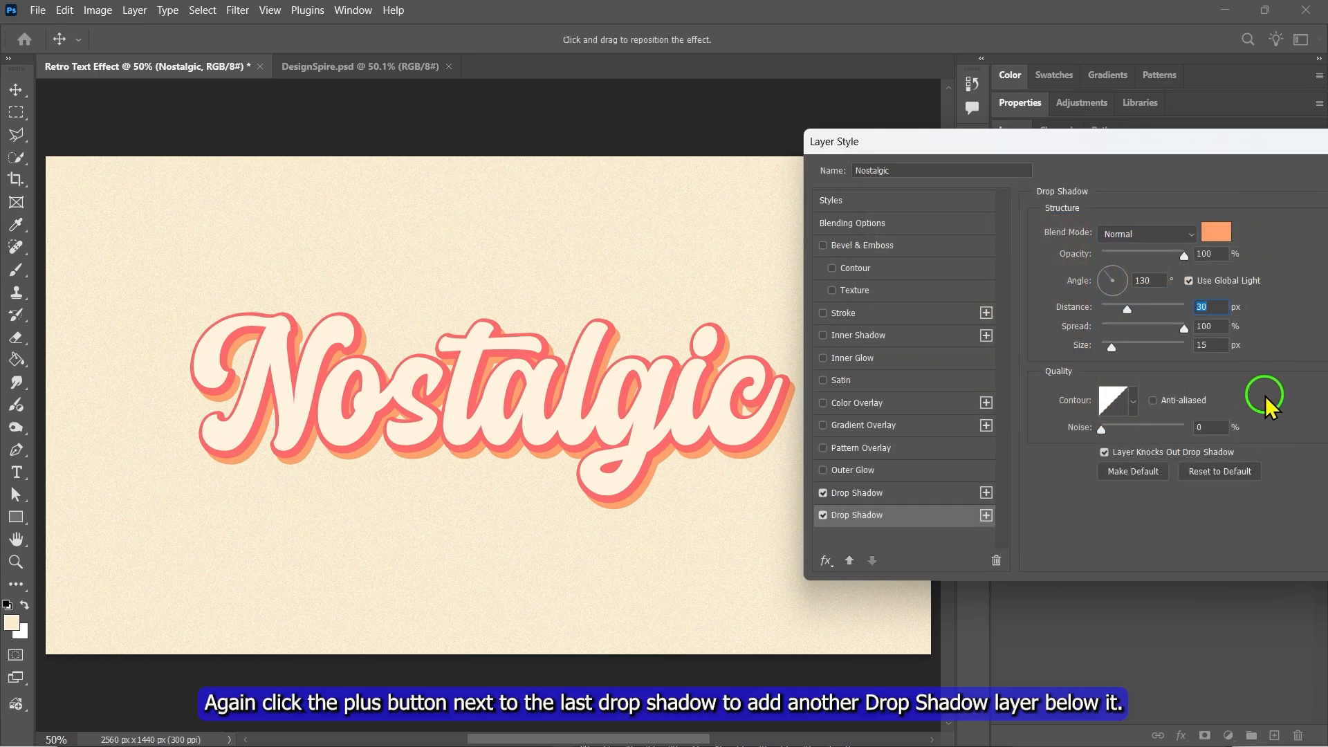
- Add a third drop shadow below the others and set its distance to 51 px
left_click(986, 515)
scroll(996, 517, "down", 1)
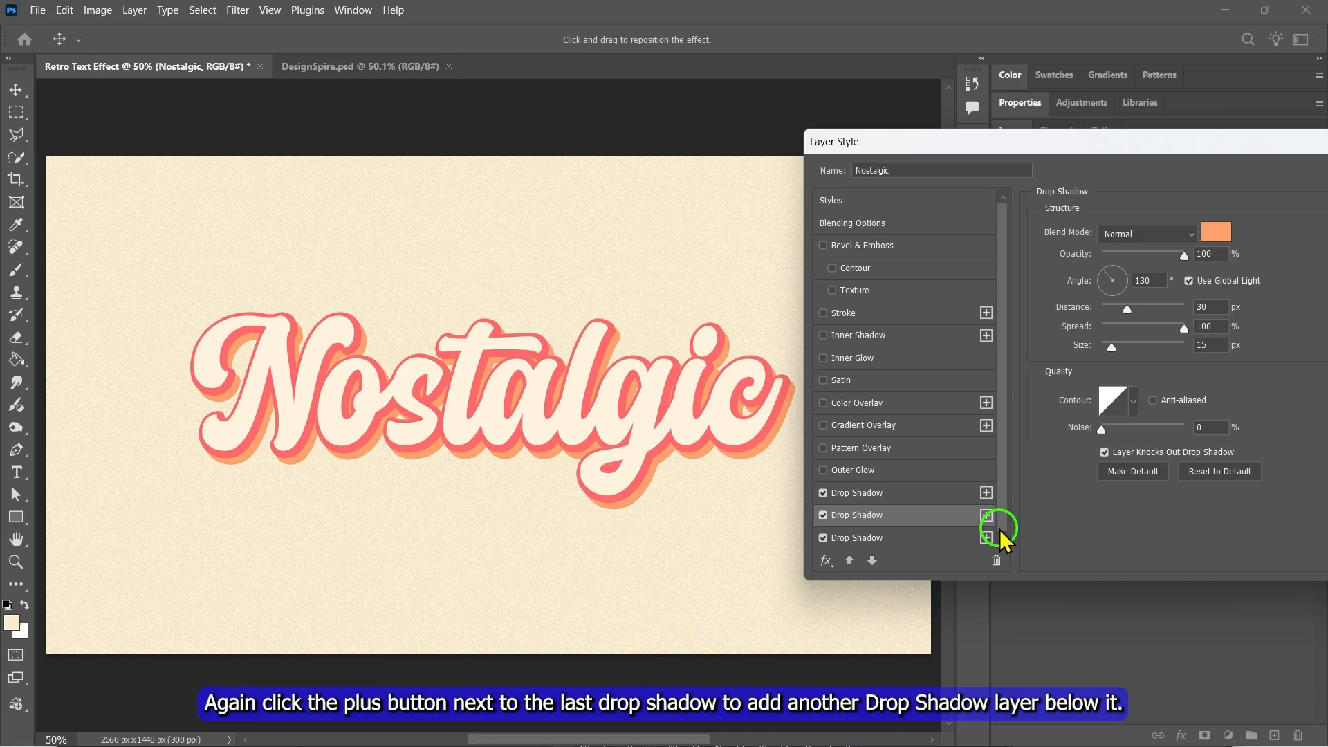
left_click(914, 540)
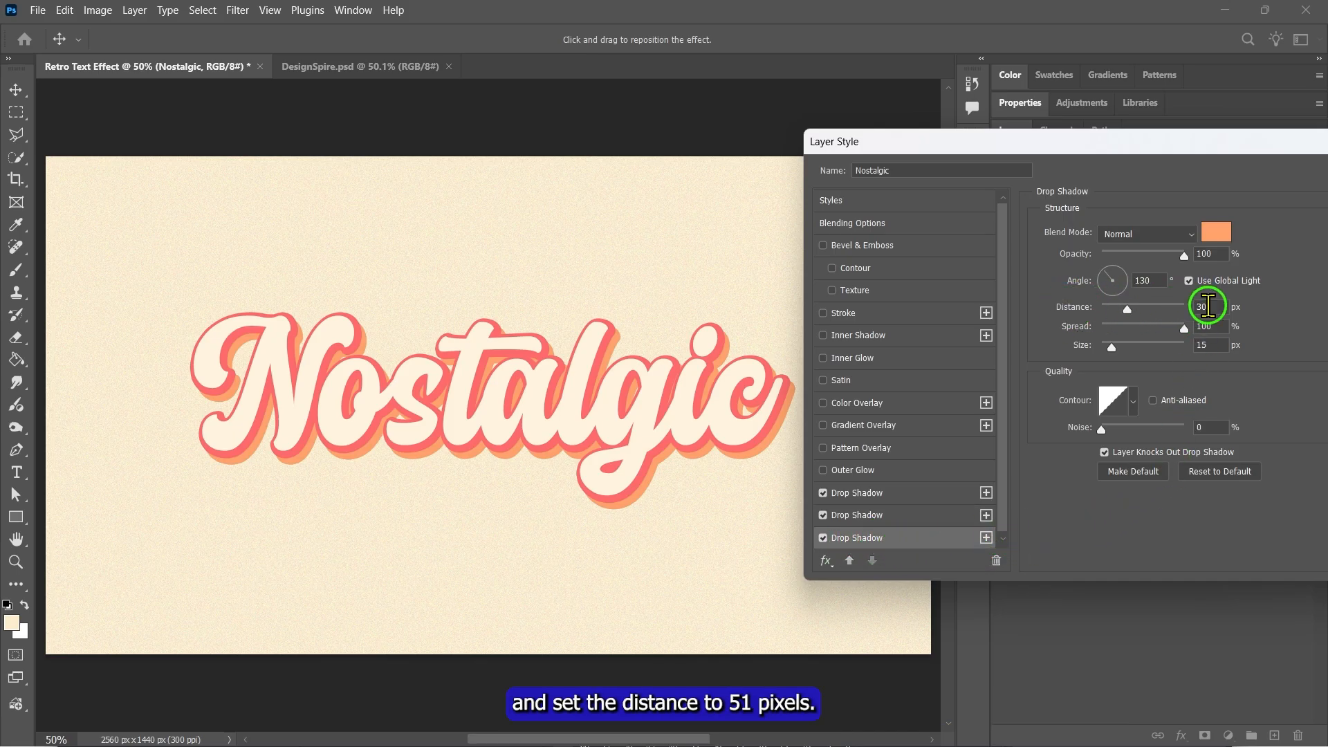
left_click_drag(1132, 309, 1145, 309)
left_click(1202, 308)
type("51")
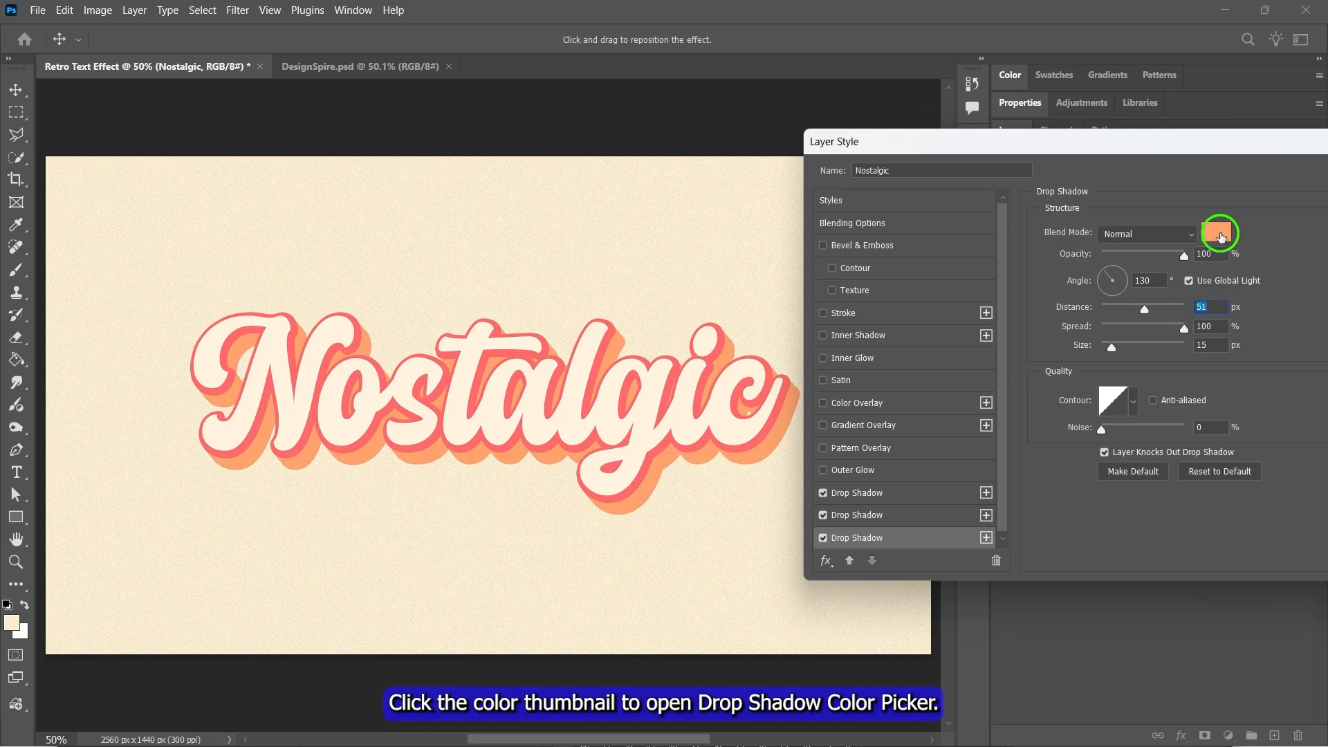
- Set the third drop shadow's color to ffd166
left_click(1215, 235)
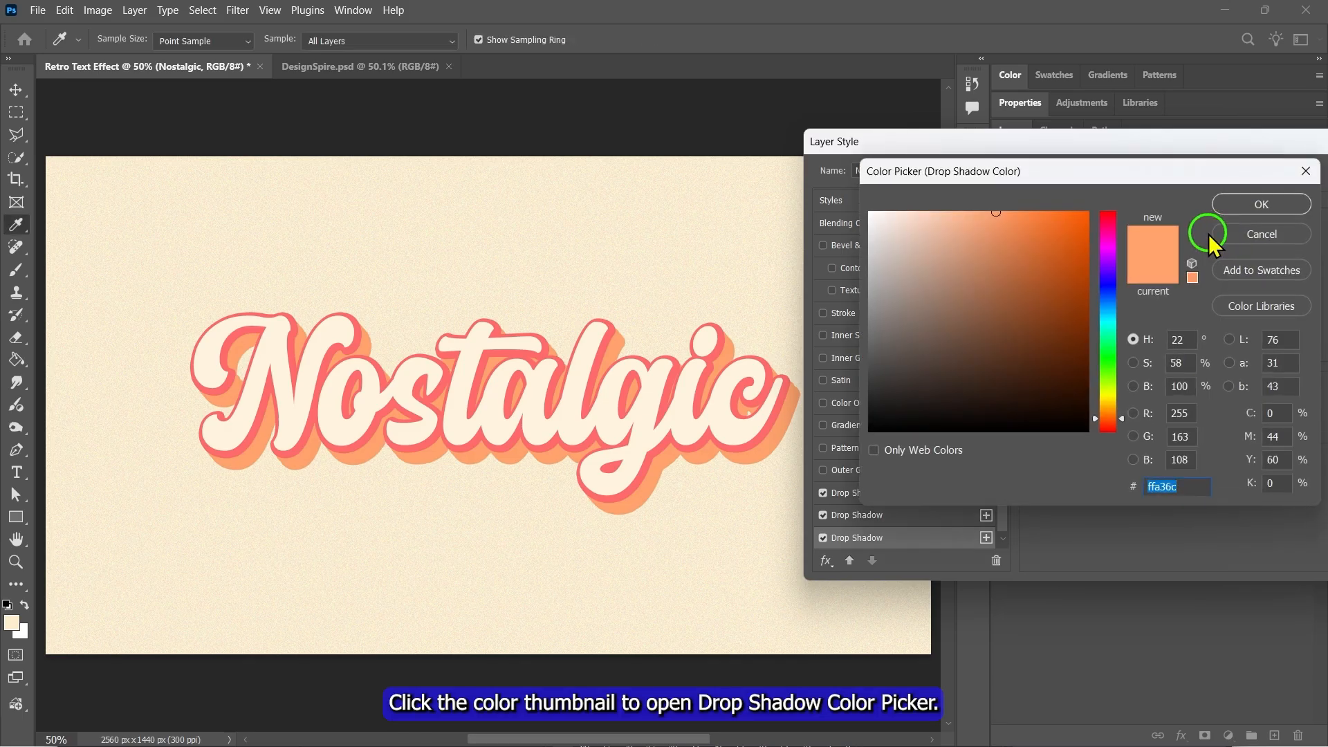
type("ff")
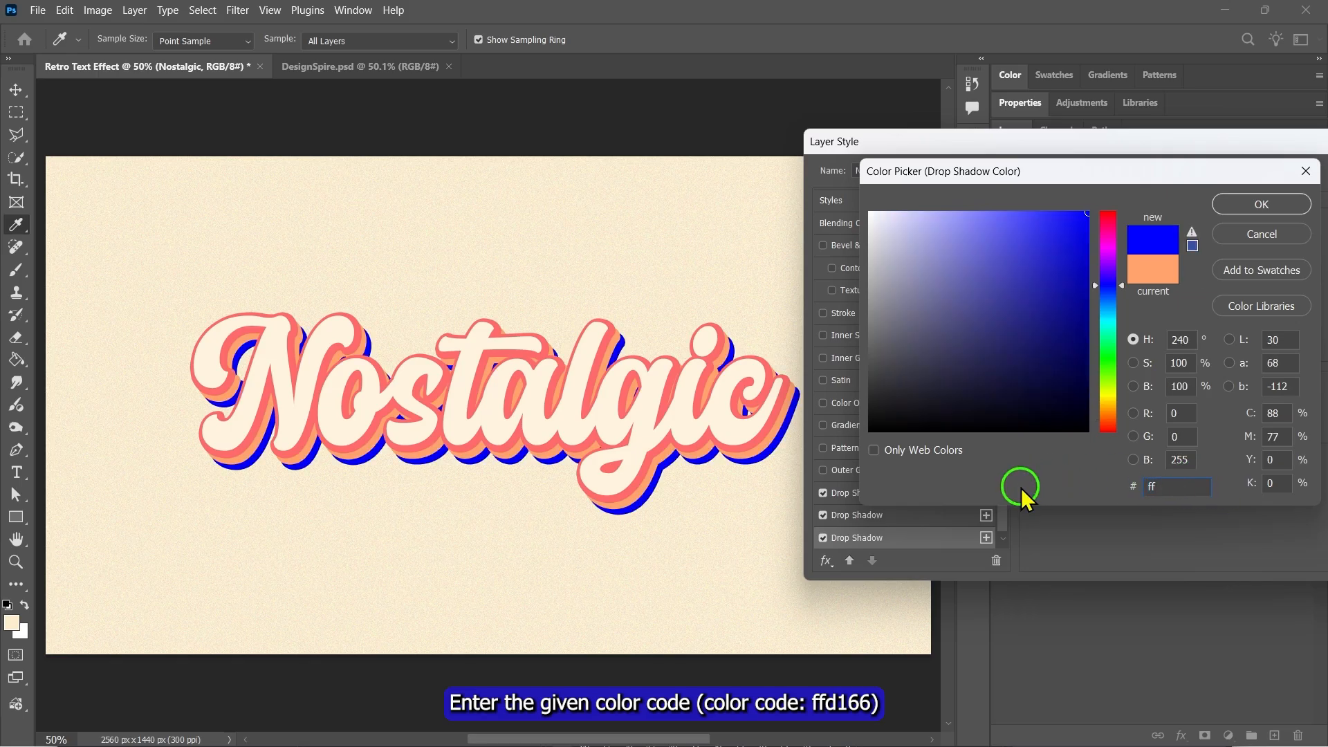
type("d166")
left_click_drag(1203, 486, 1156, 486)
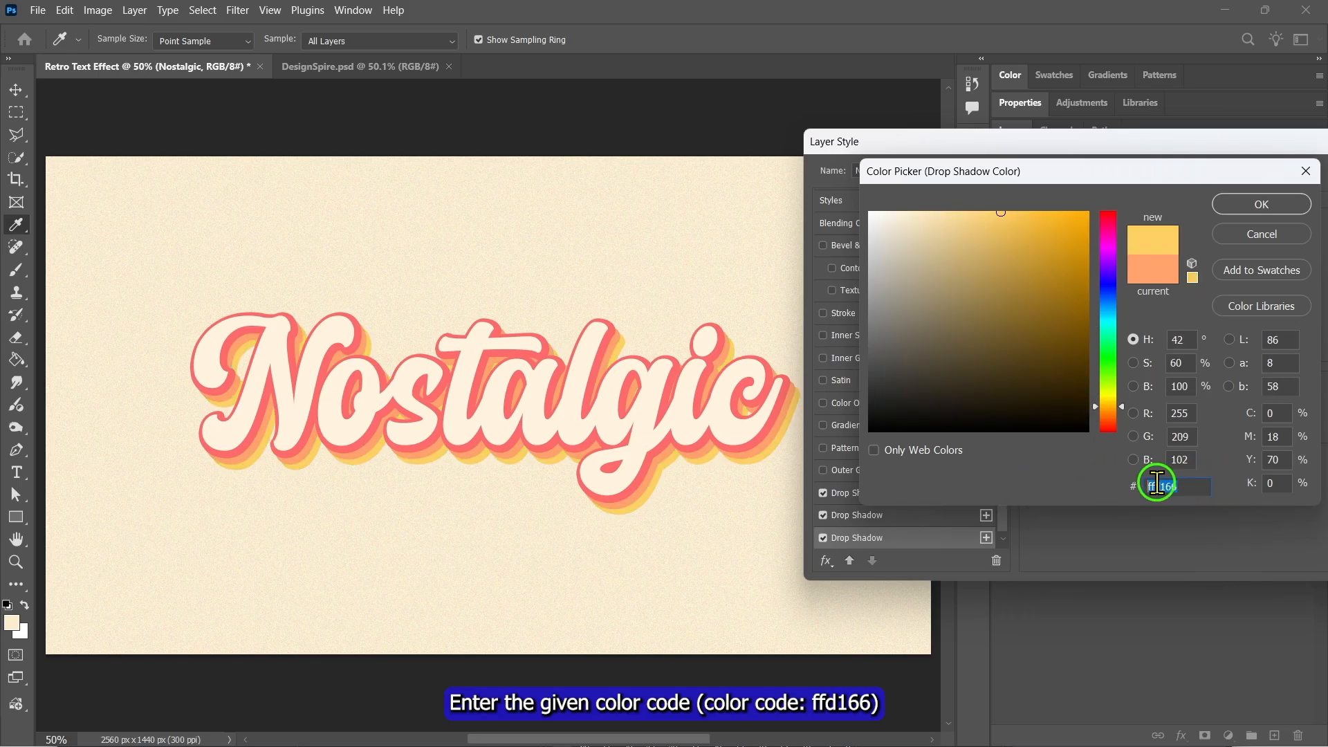
left_click(1273, 206)
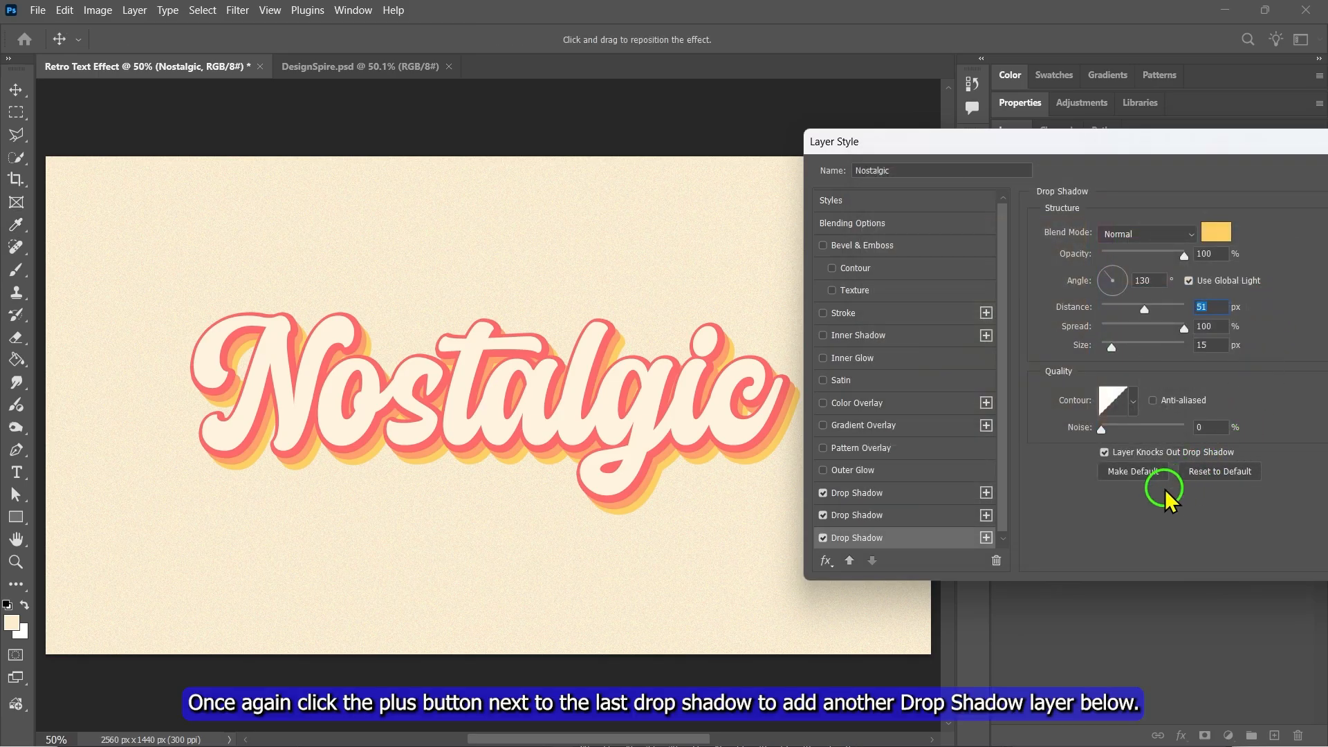
- Add a fourth drop shadow at the end of the stack with a distance of 72 px and color 06d6a0
left_click(985, 538)
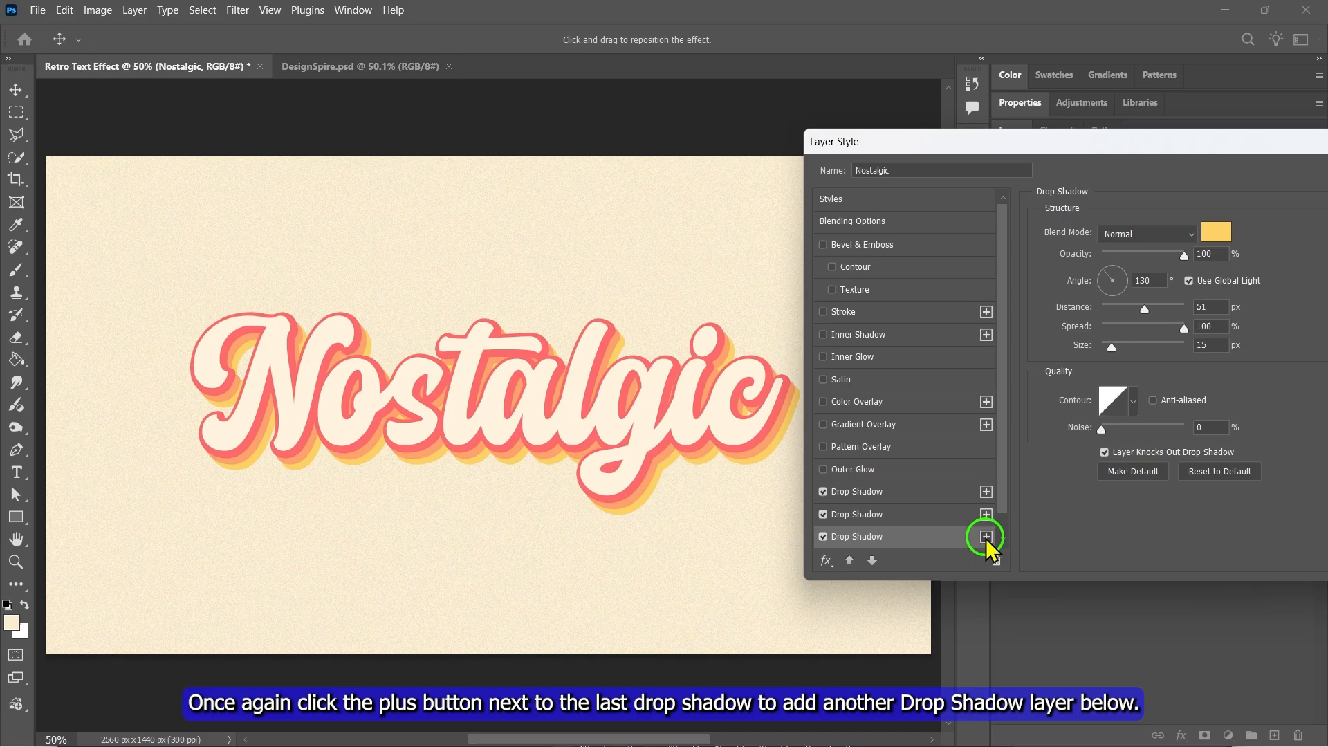
left_click(897, 536)
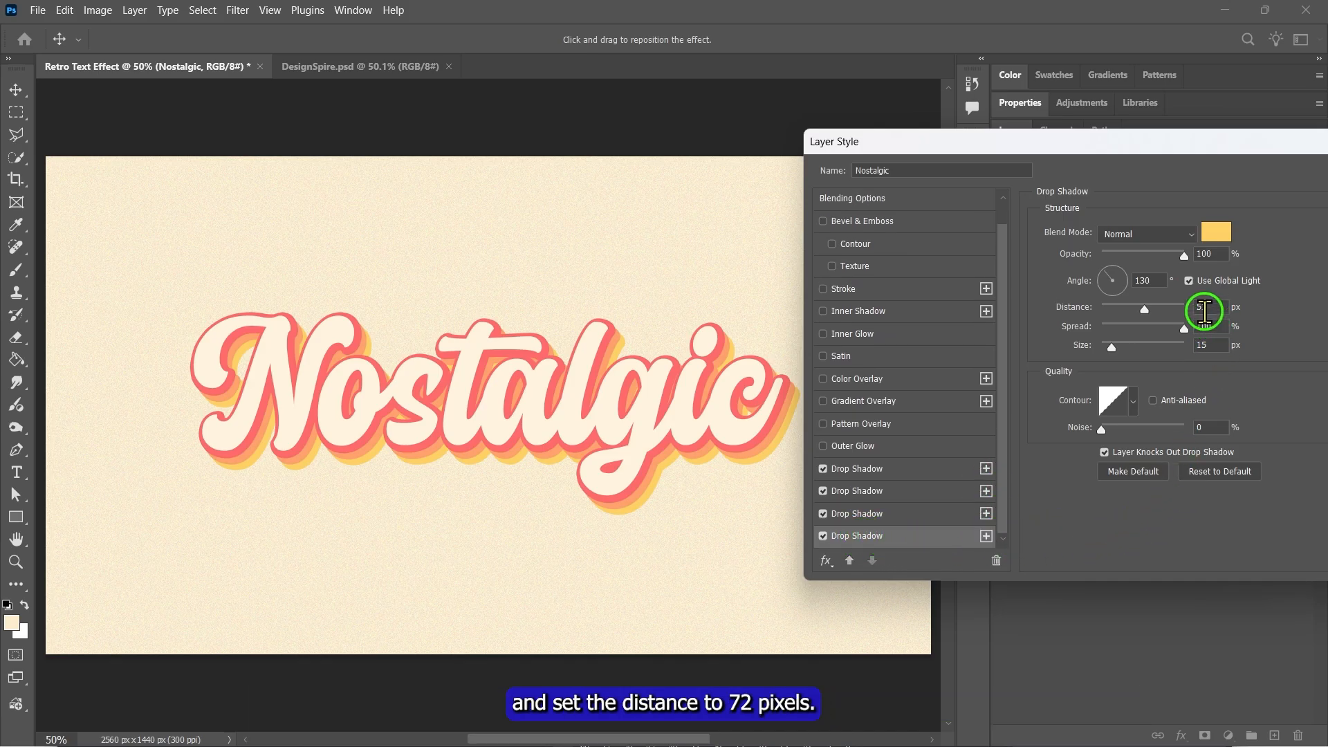
left_click_drag(1145, 309, 1154, 310)
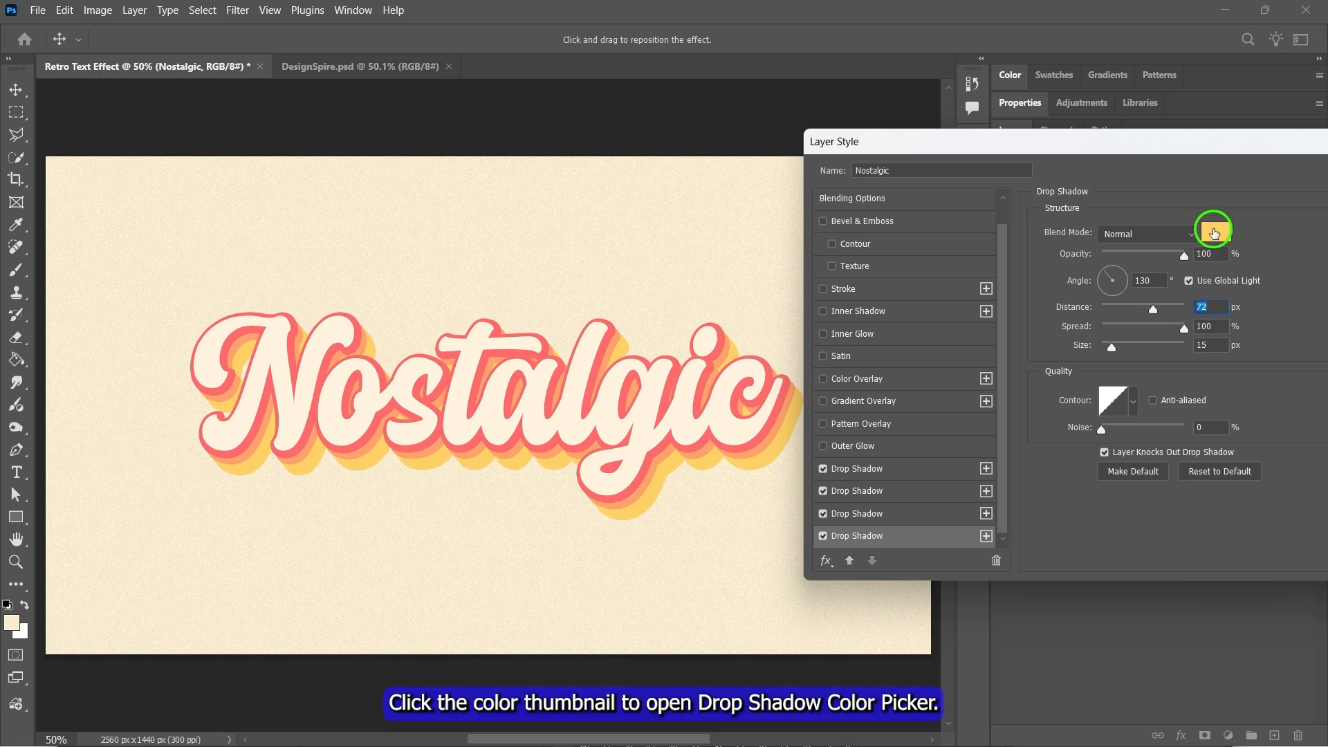
left_click(1214, 233)
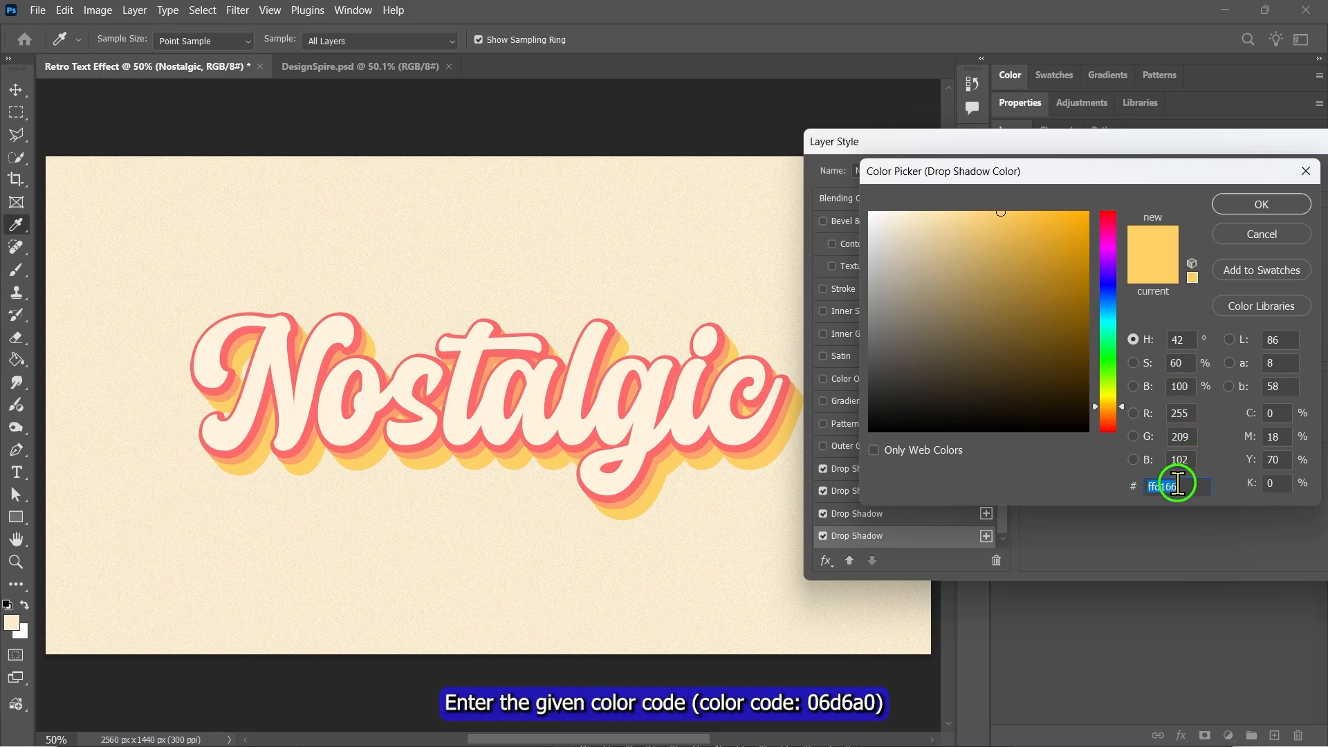
type("06d6a0")
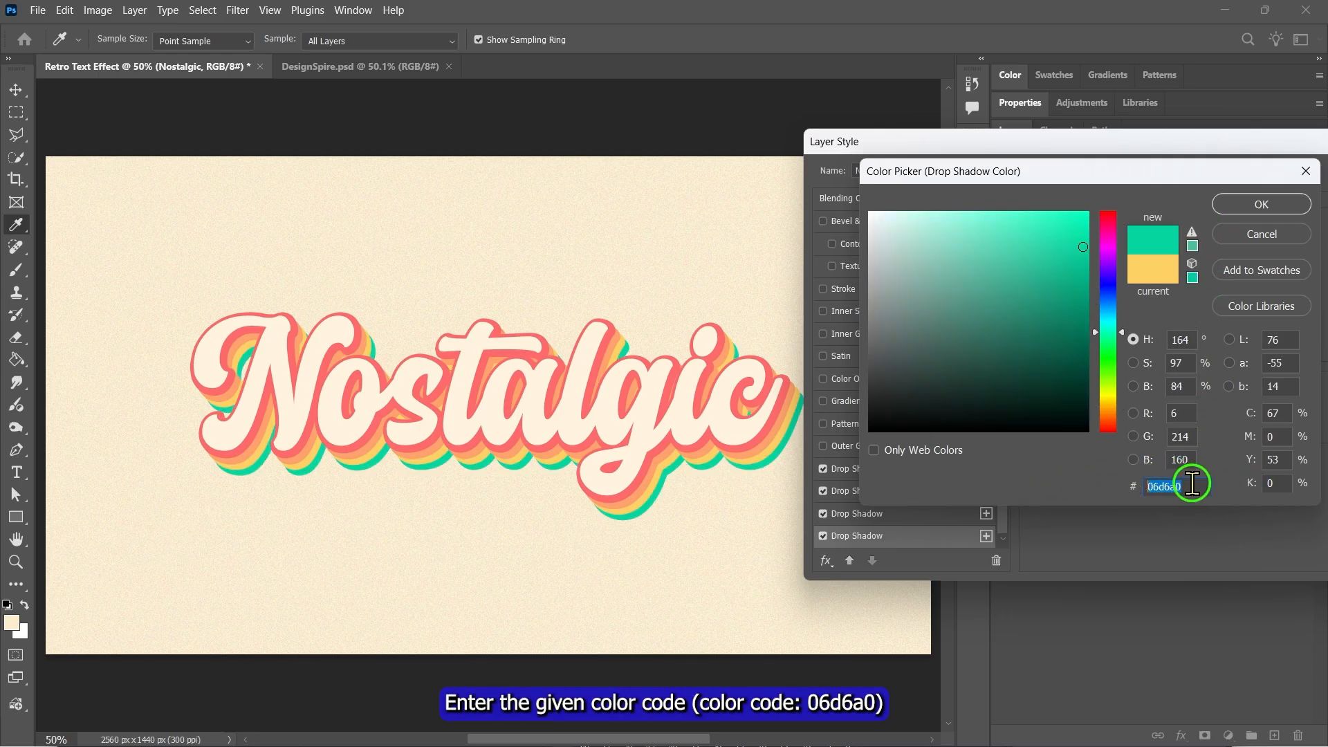
left_click(1241, 204)
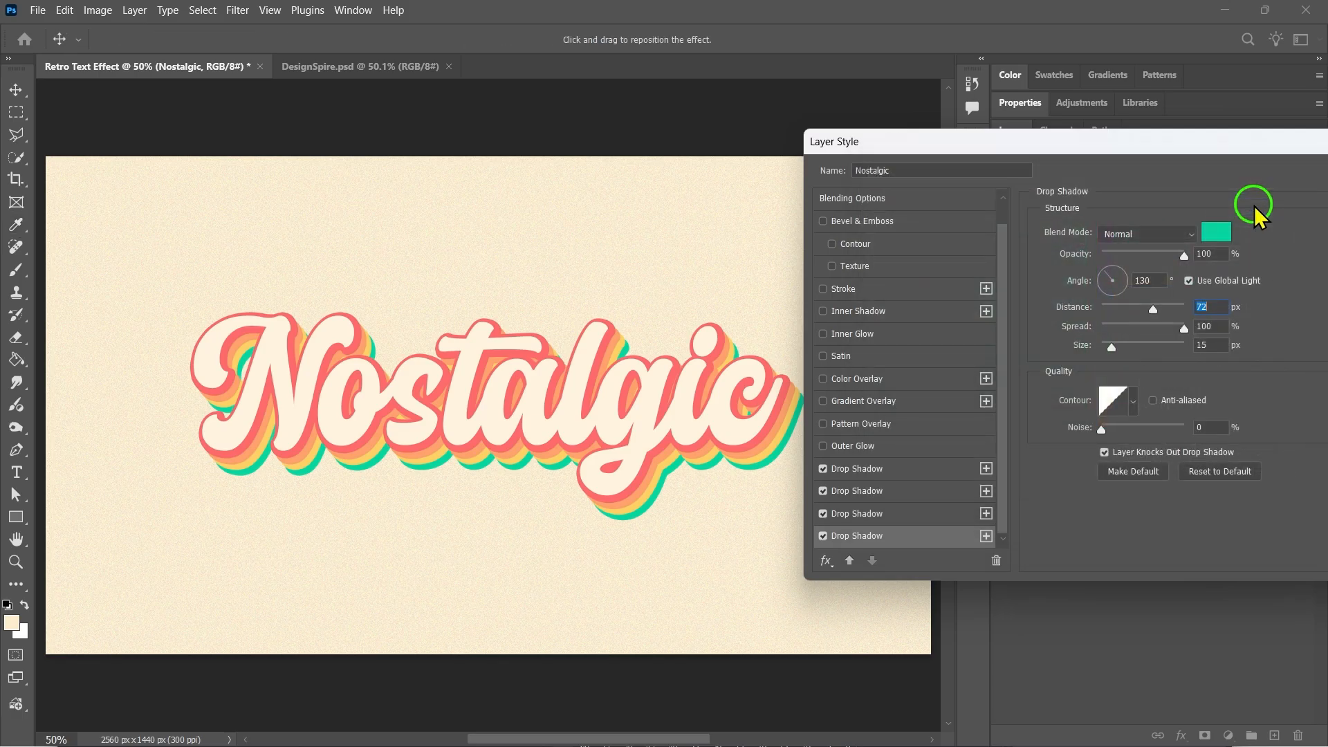
- Add a fifth drop shadow at the end of the stack with a distance of 93 px and color 118ab2
left_click(986, 535)
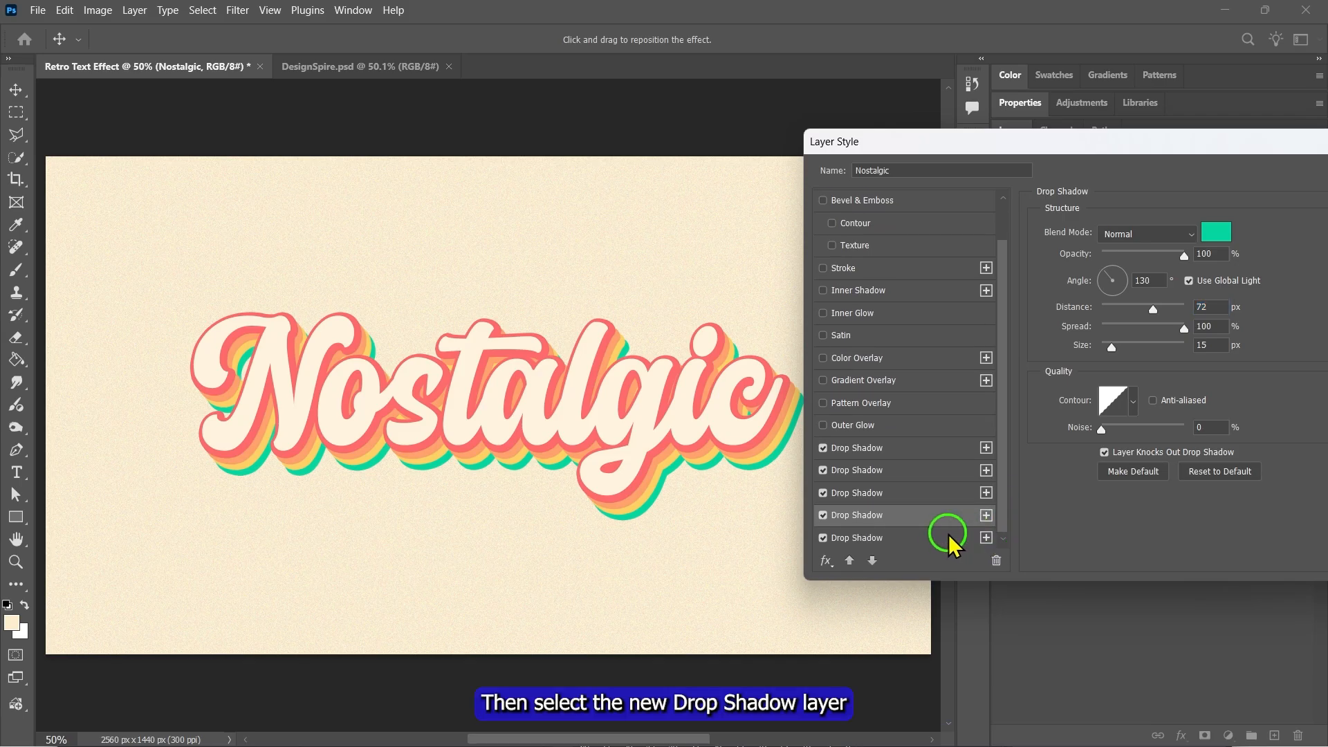
left_click(867, 542)
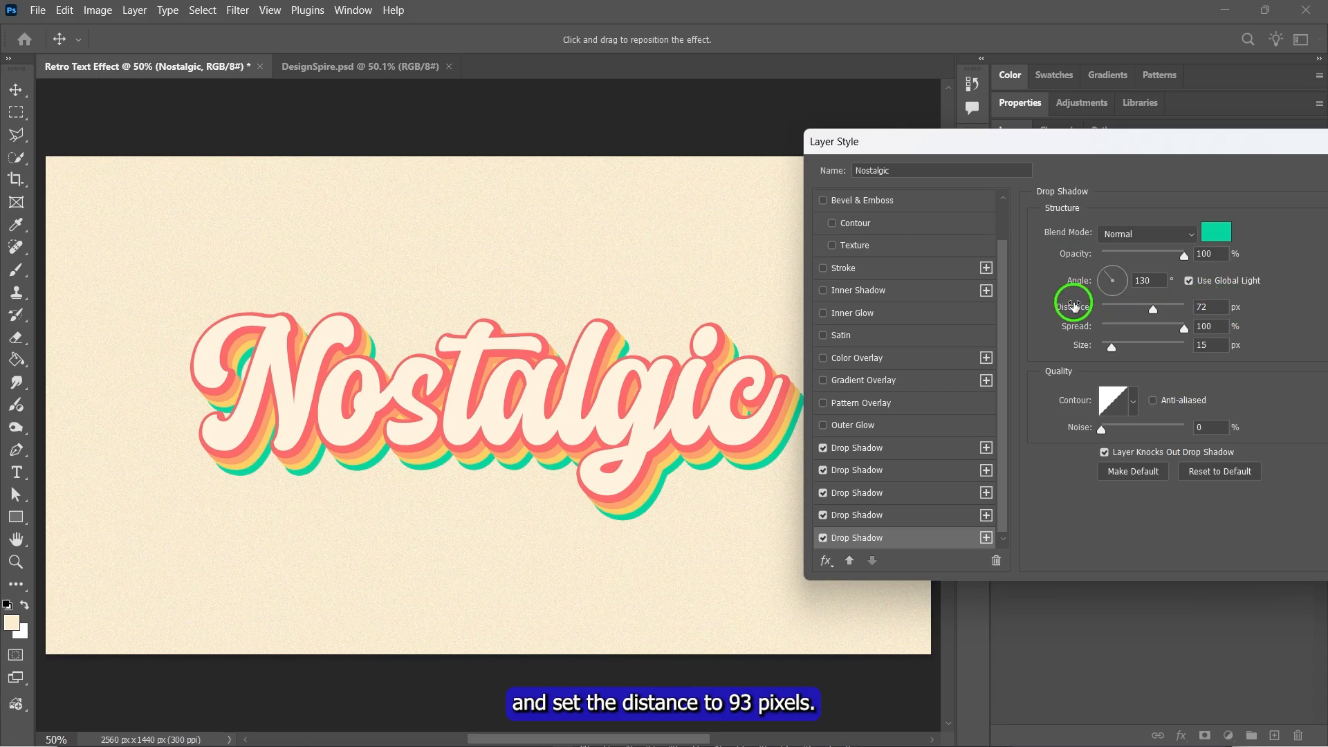
left_click_drag(1152, 309, 1160, 312)
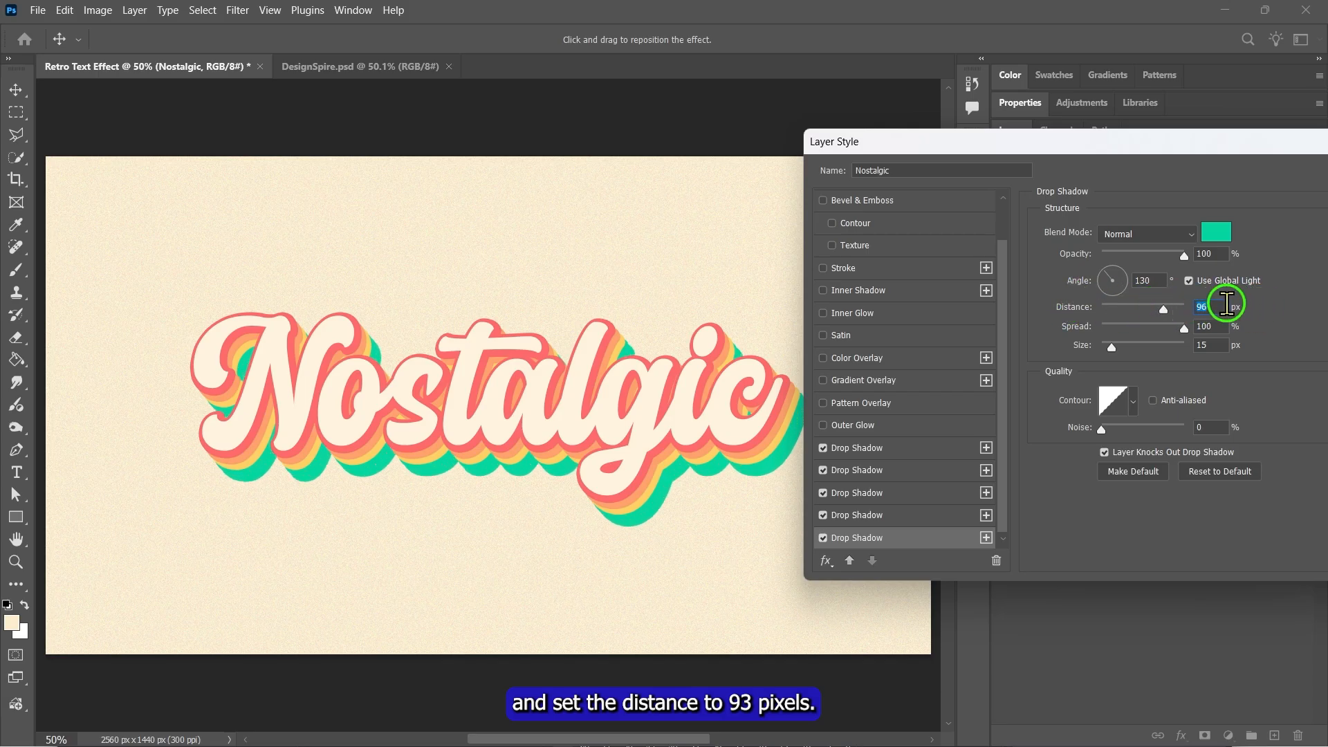
left_click(1212, 302)
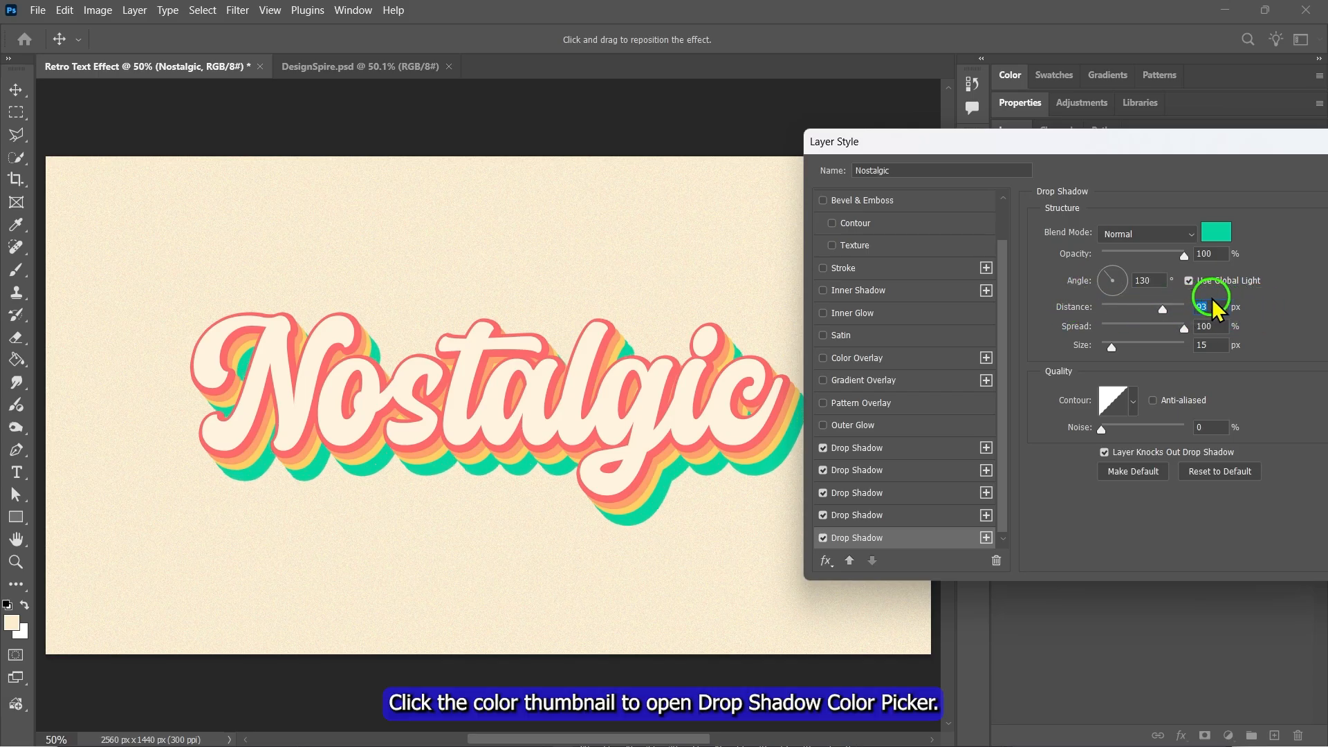
left_click(1216, 233)
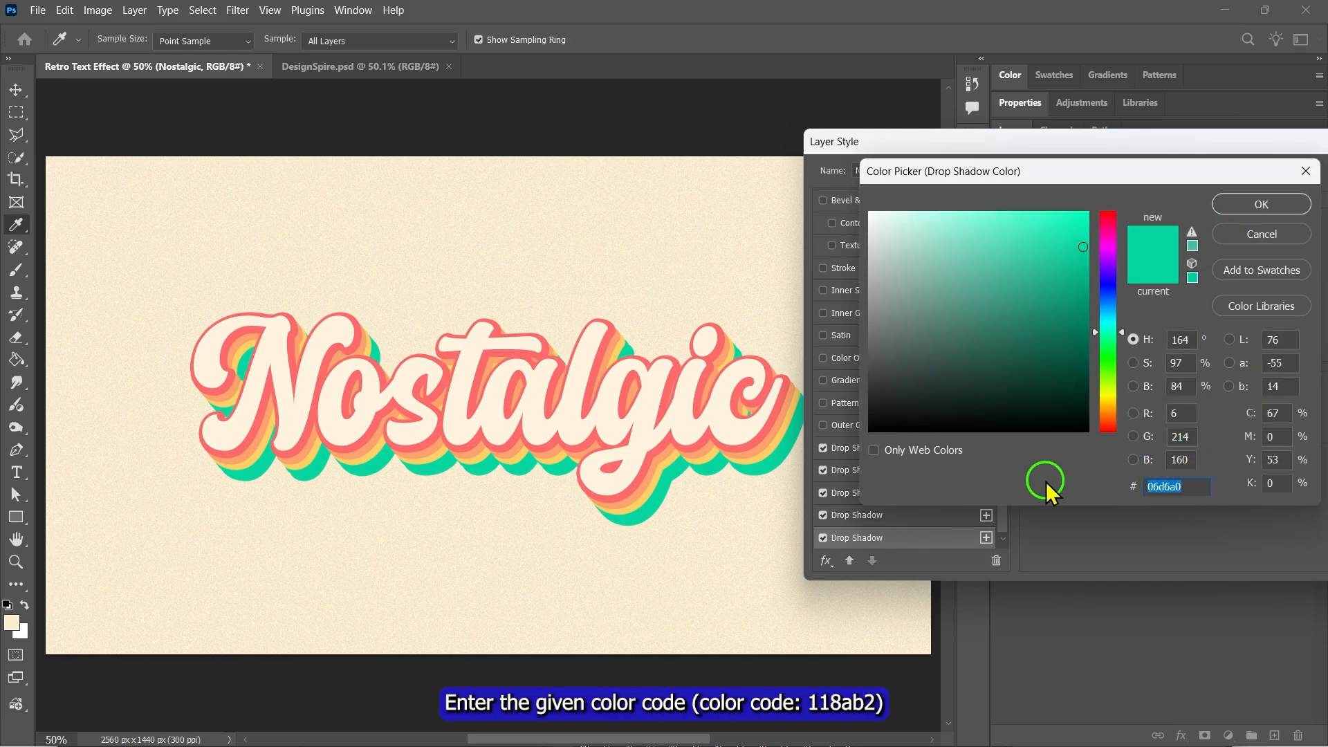
type("118ab2")
left_click_drag(1188, 484, 1113, 486)
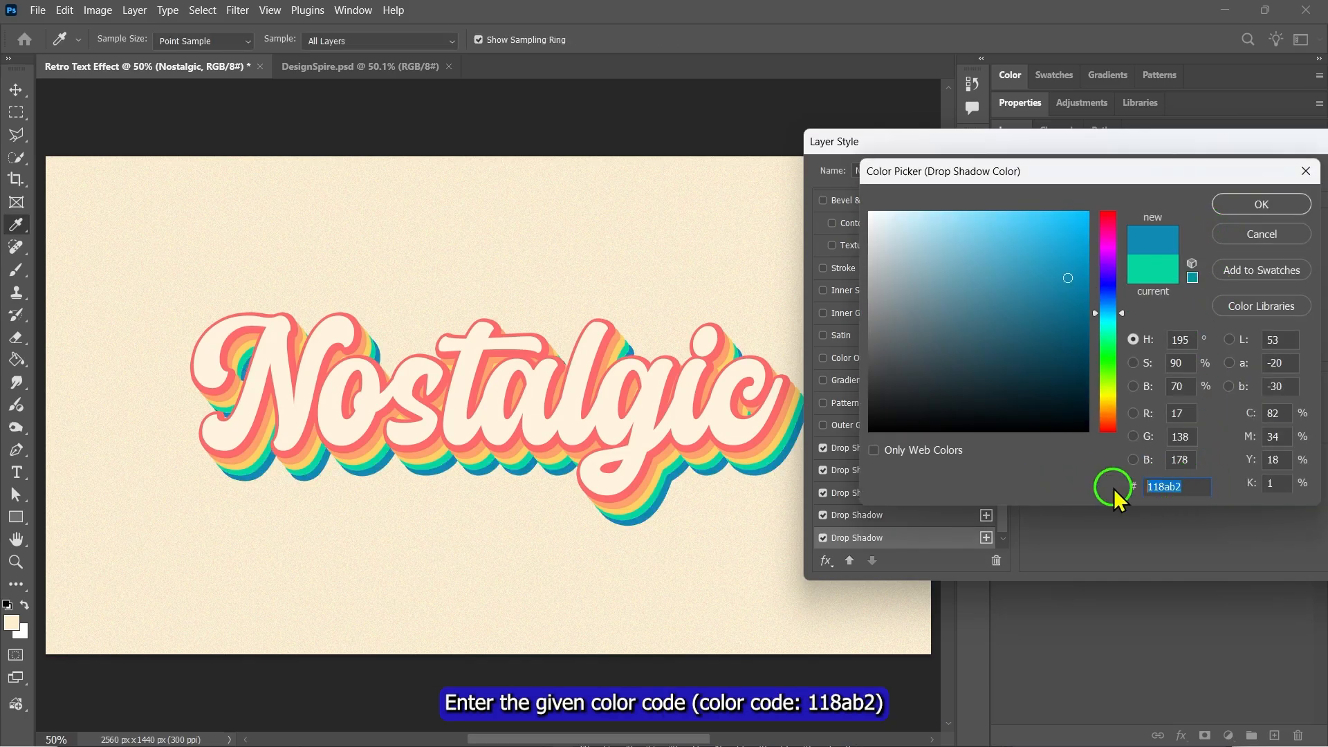
left_click(1255, 205)
- Apply the layer style and convert the "Nostalgic" text layer to a smart object
left_click_drag(1177, 149, 975, 136)
left_click(1207, 161)
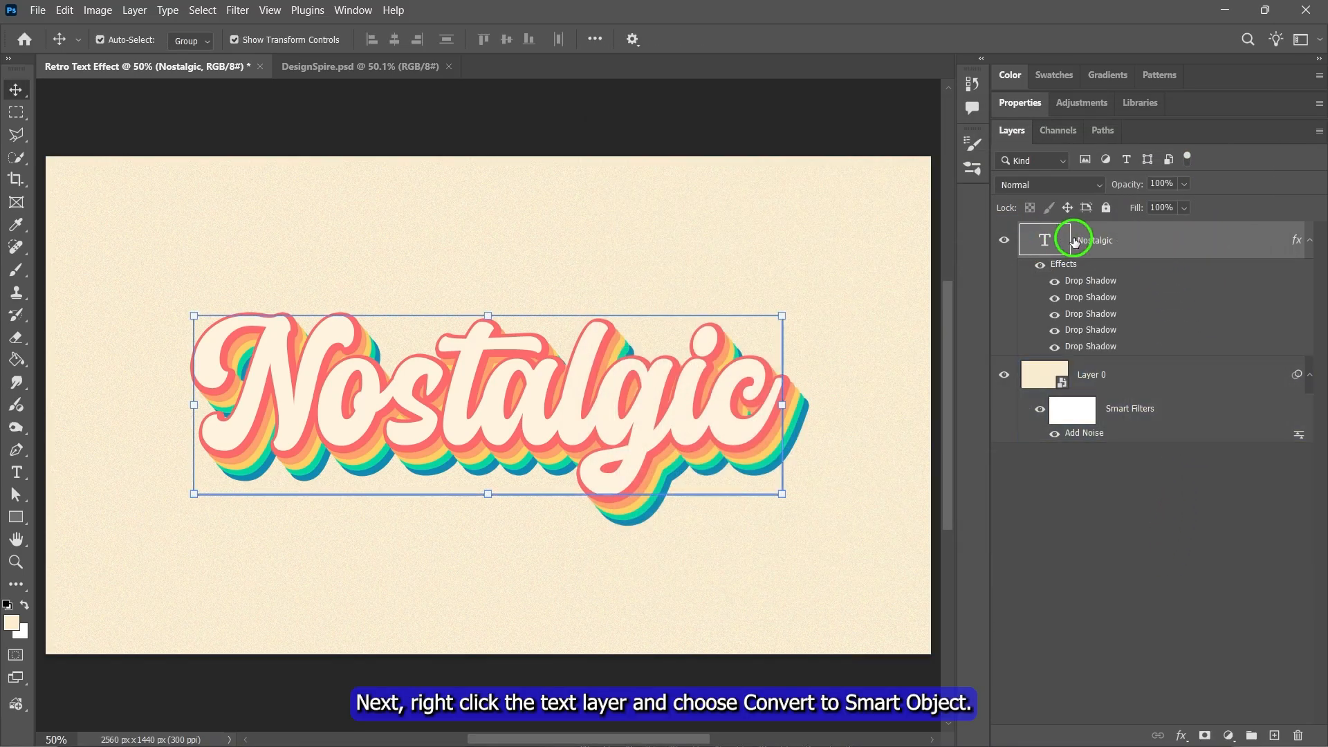
right_click(1121, 243)
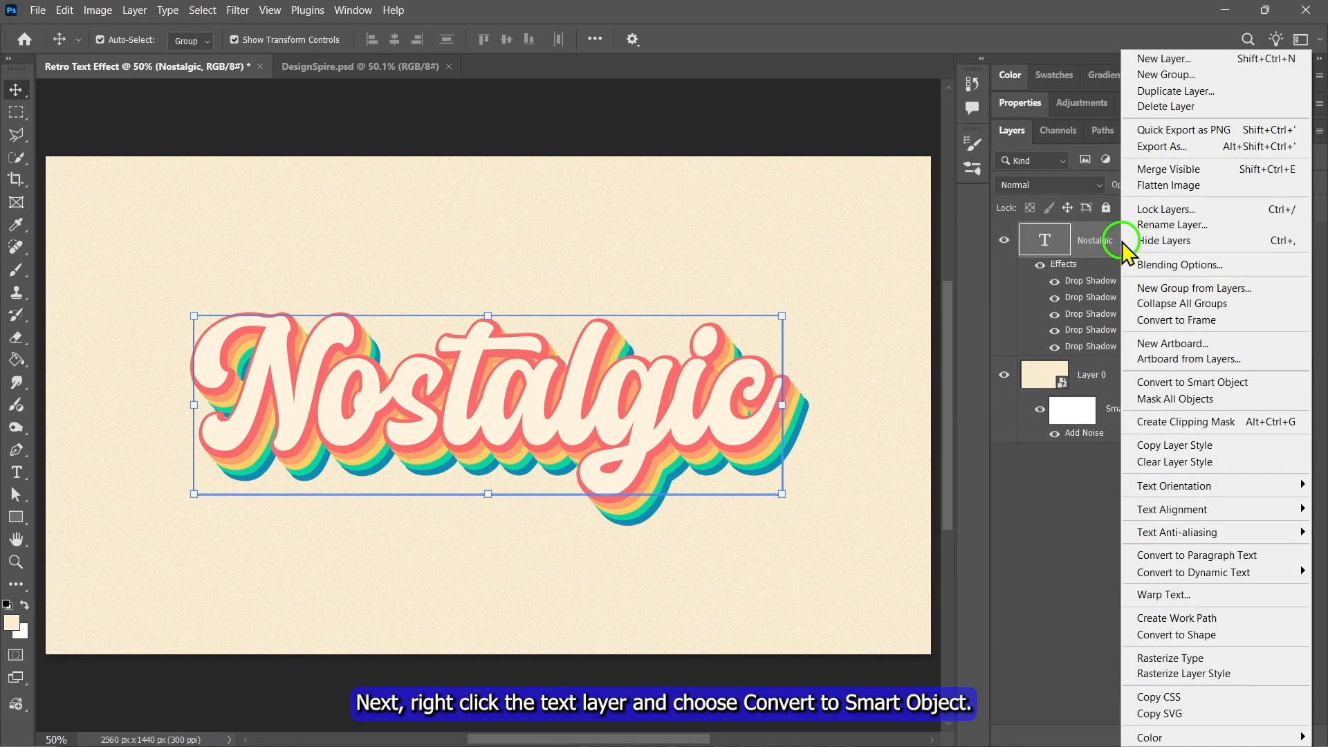
left_click(1195, 382)
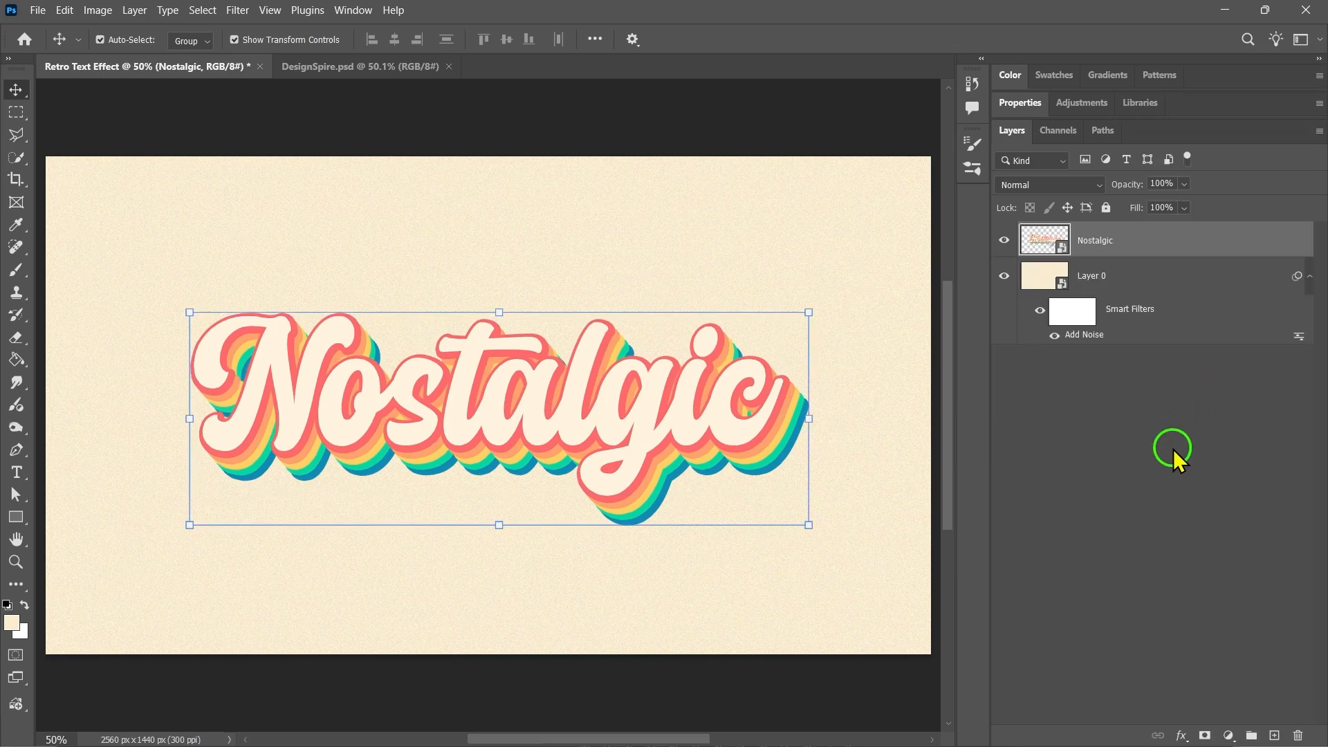
- Apply an Add Noise filter with uniform, non-monochromatic distribution to the "Nostalgic" smart object and deselect the layer
left_click(688, 280)
left_click(237, 10)
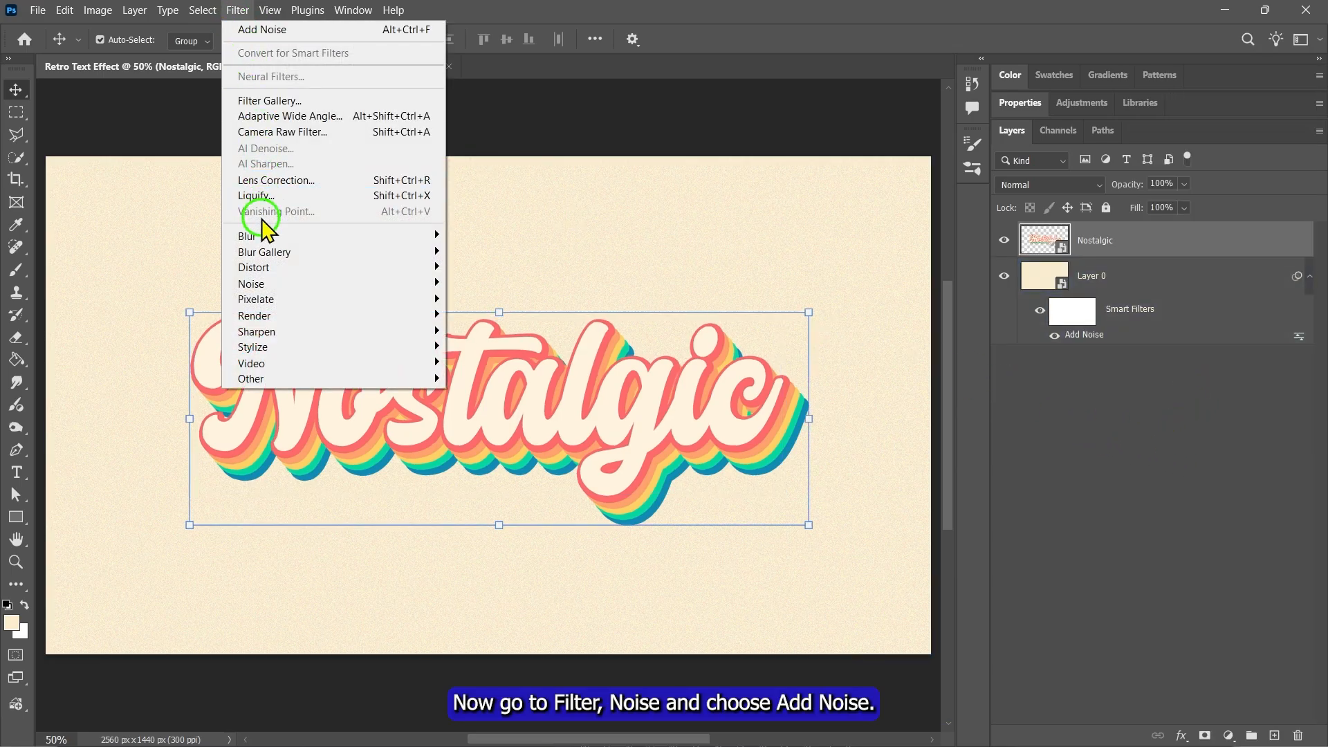
mouse_move(251, 285)
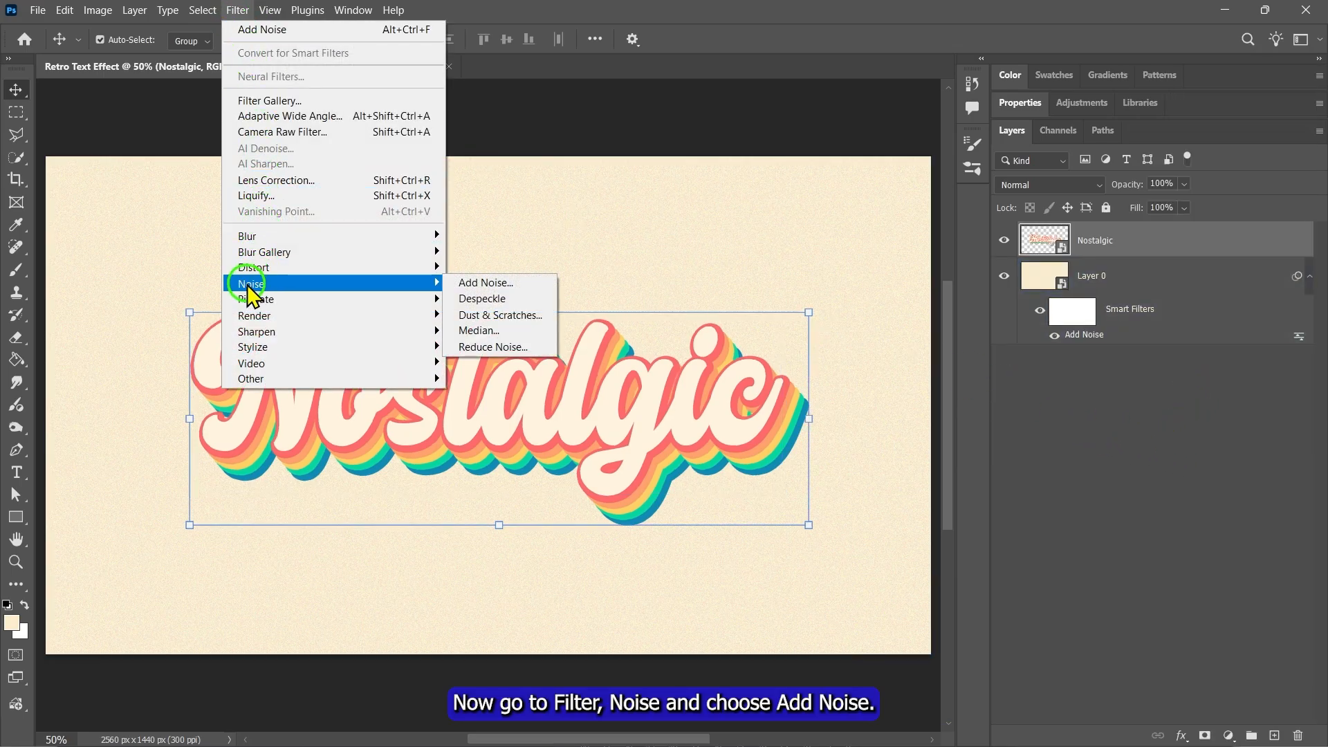
left_click(509, 285)
left_click_drag(654, 100, 1010, 73)
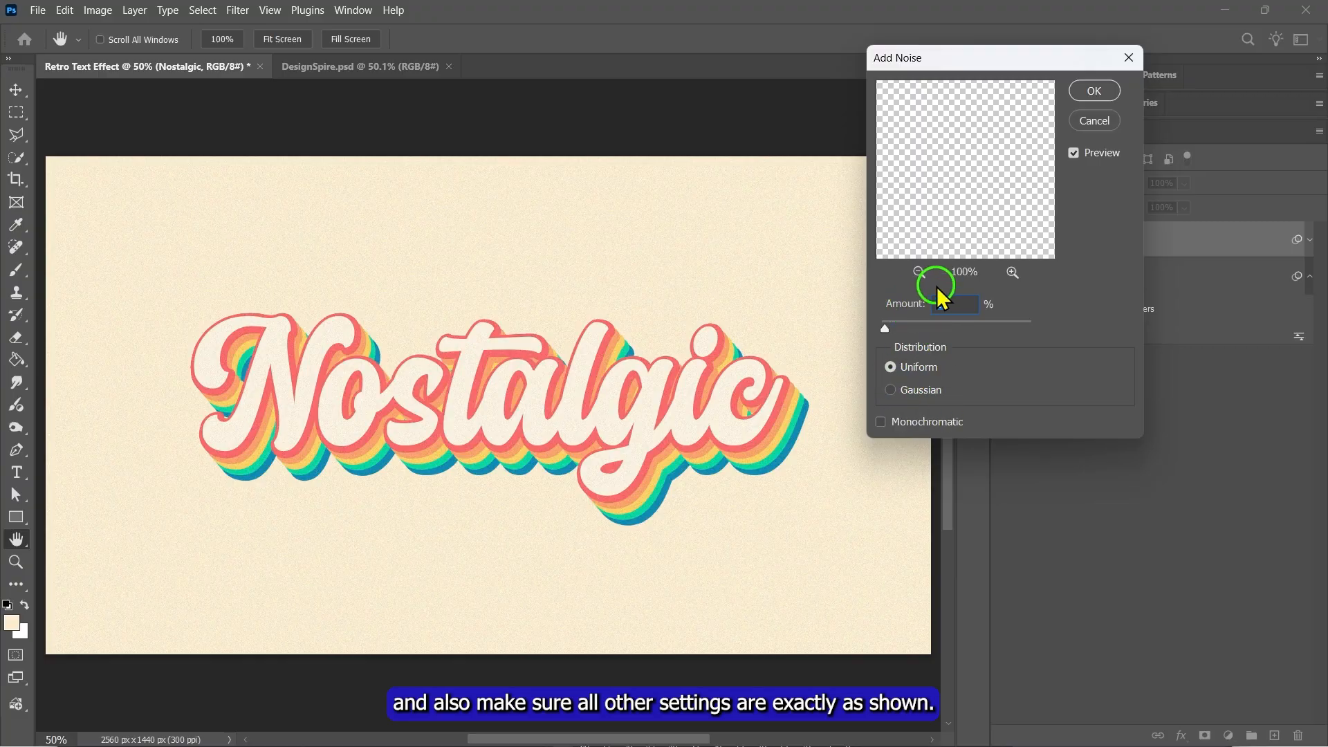
left_click(1093, 92)
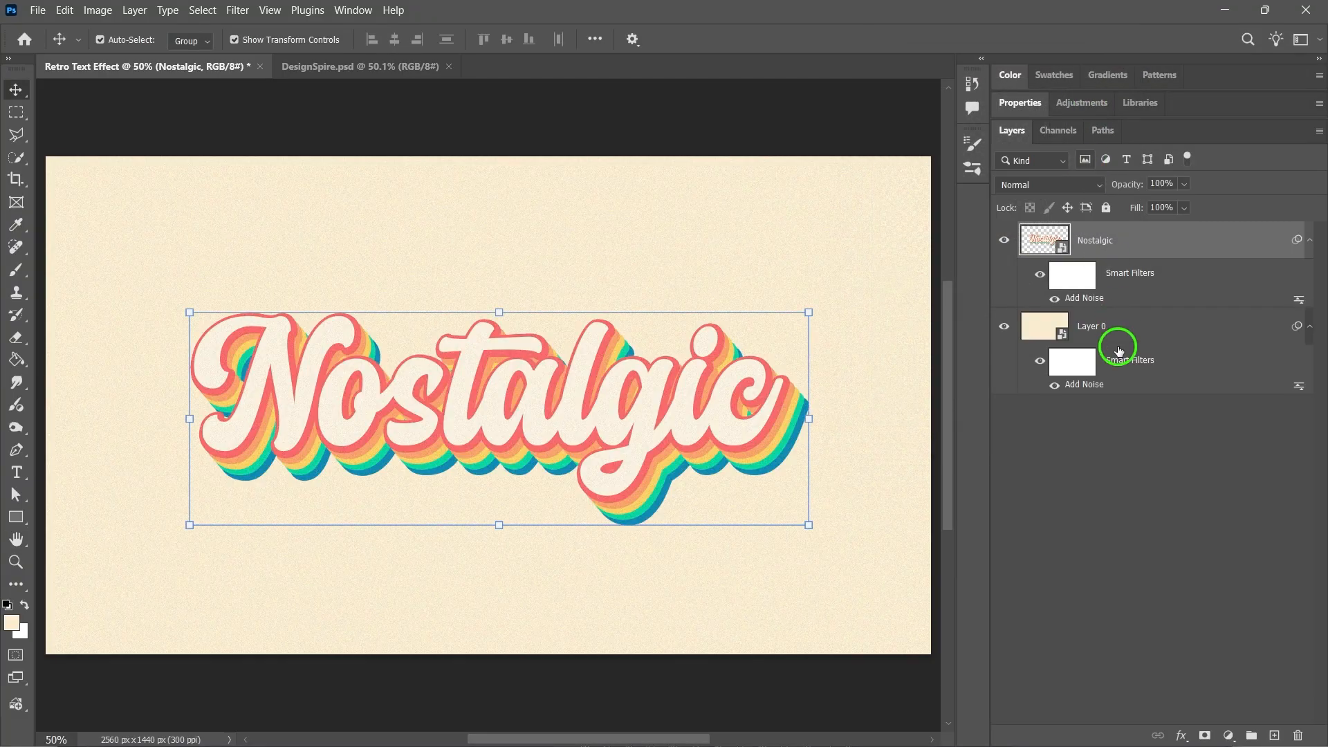
left_click(1091, 502)
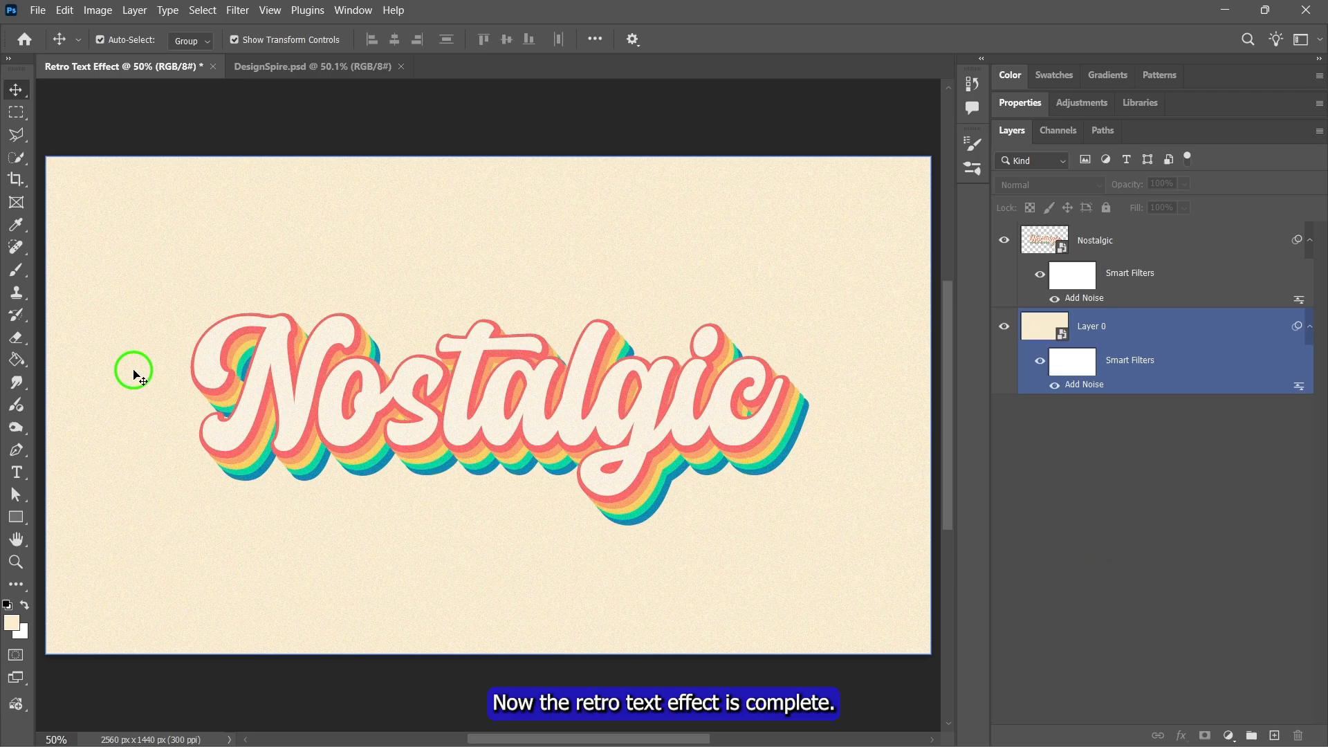
left_click(1159, 559)
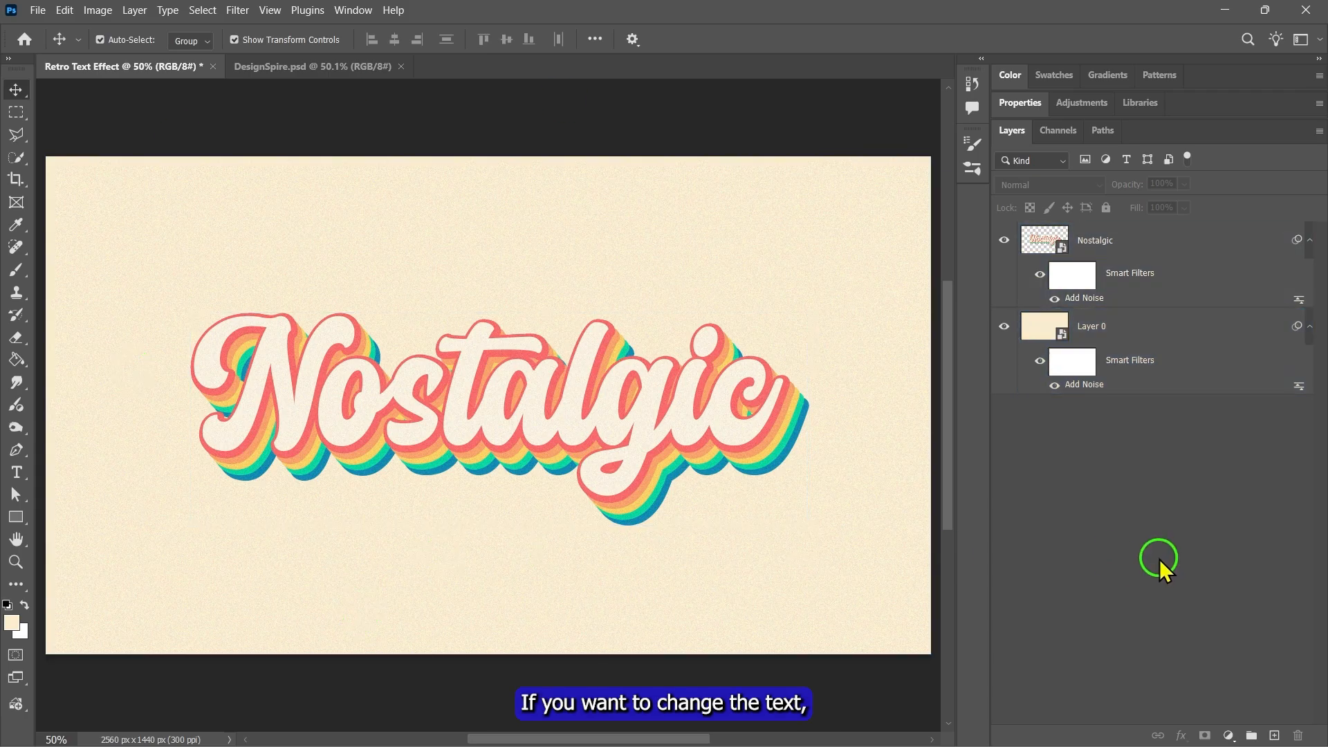
- Open the contents of the "Nostalgic" smart object and replace its text with "Classic"
left_click(1123, 263)
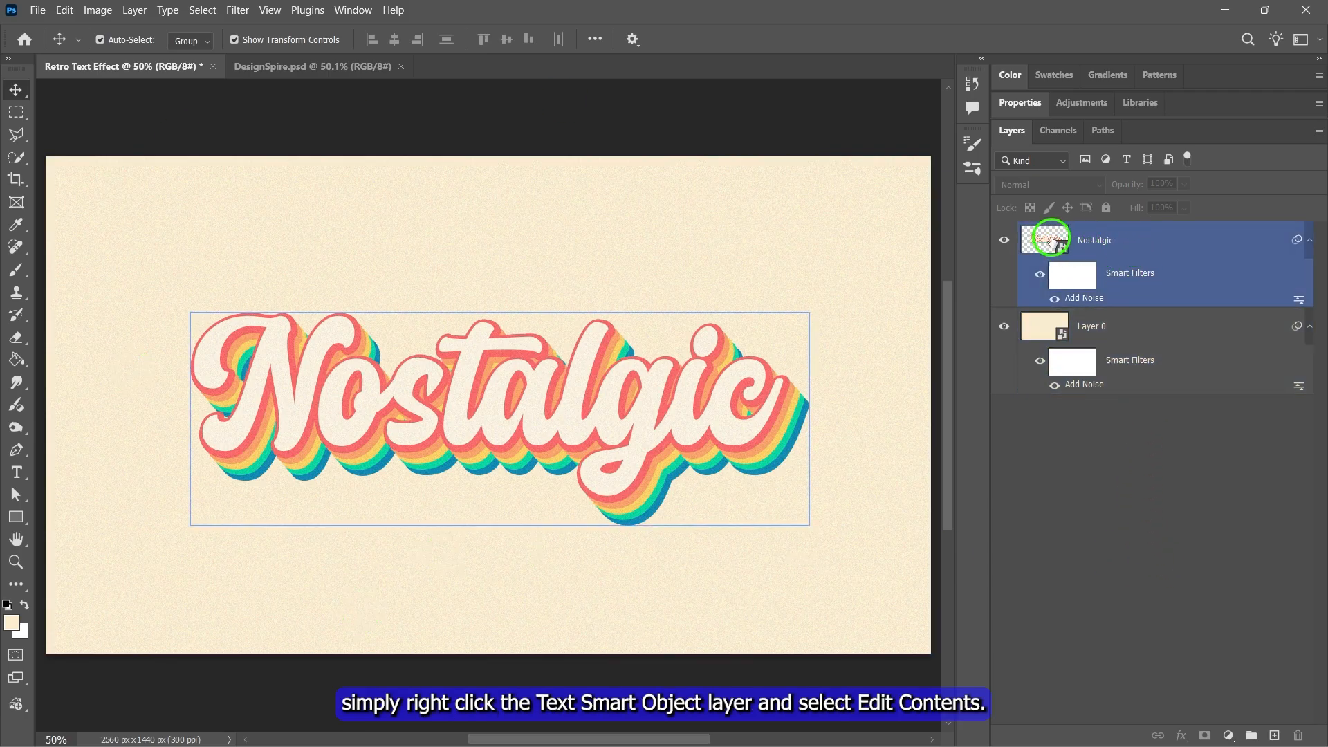
right_click(1122, 241)
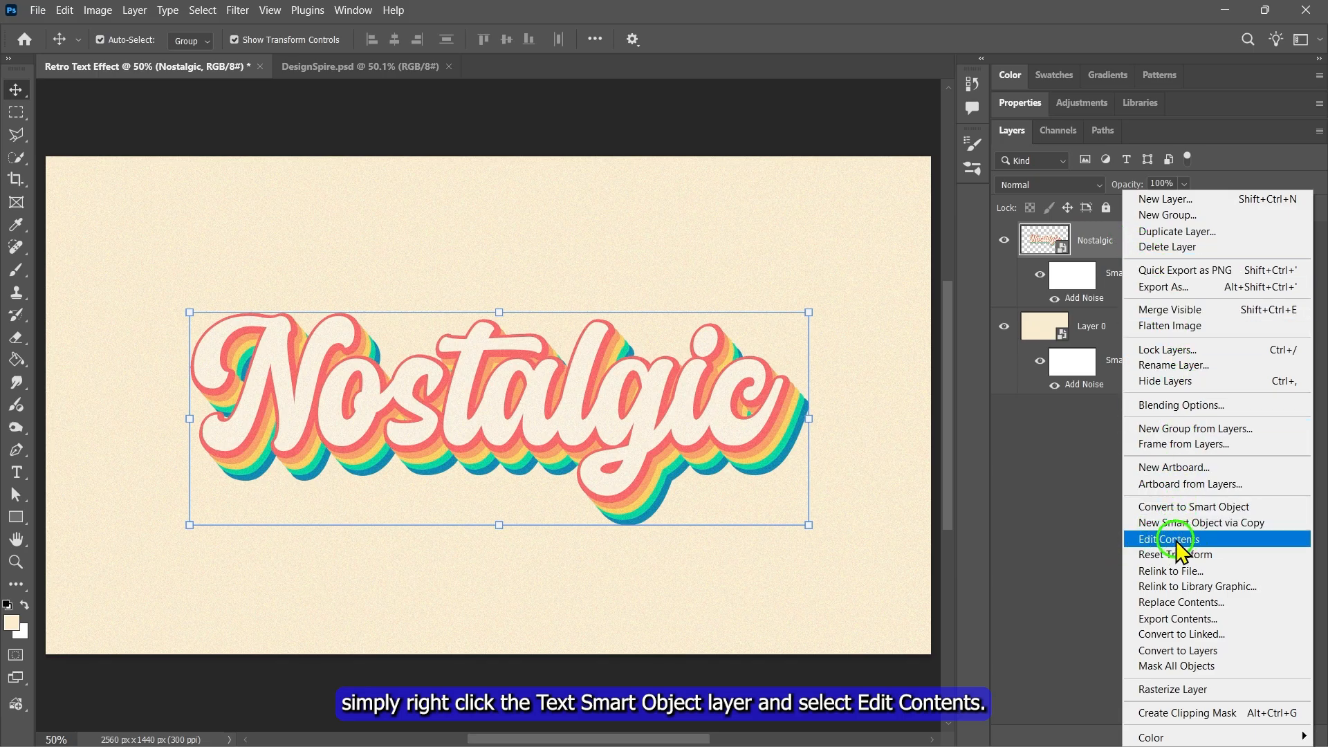
left_click(1176, 539)
double_click(557, 396)
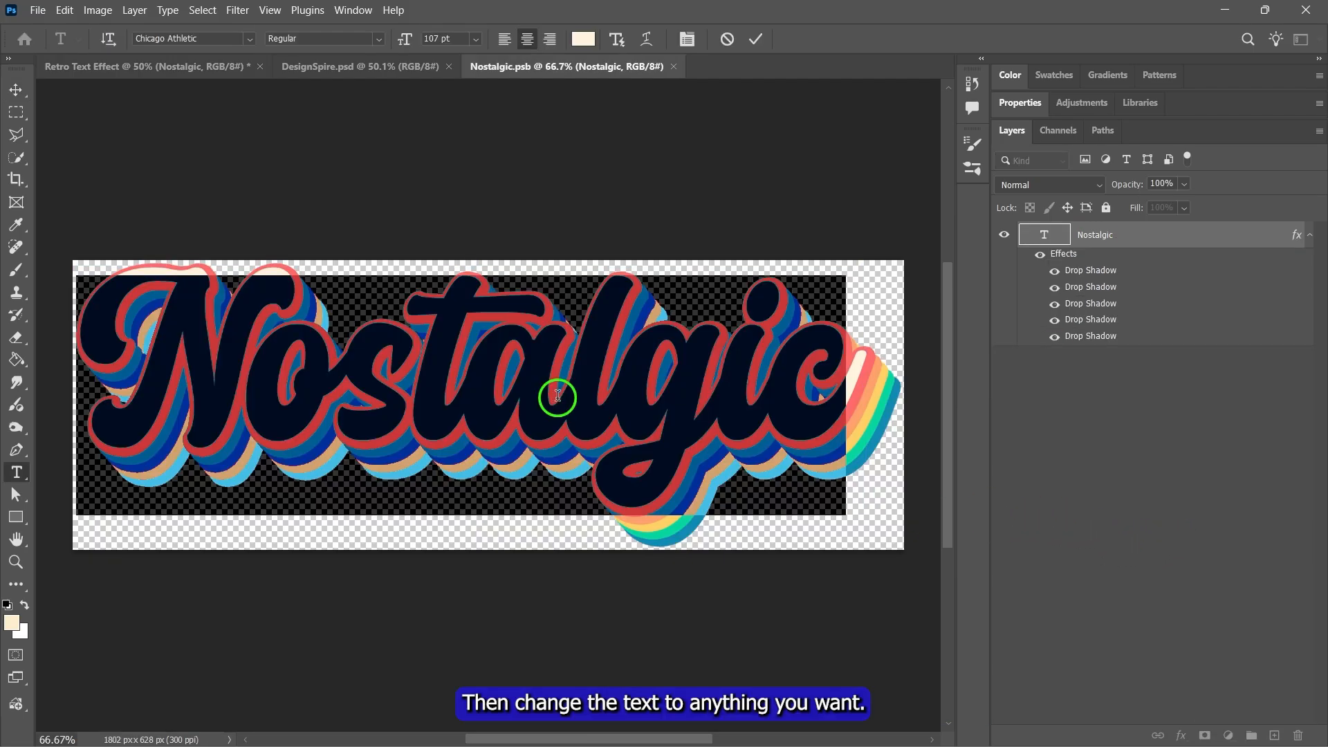
type("Classic")
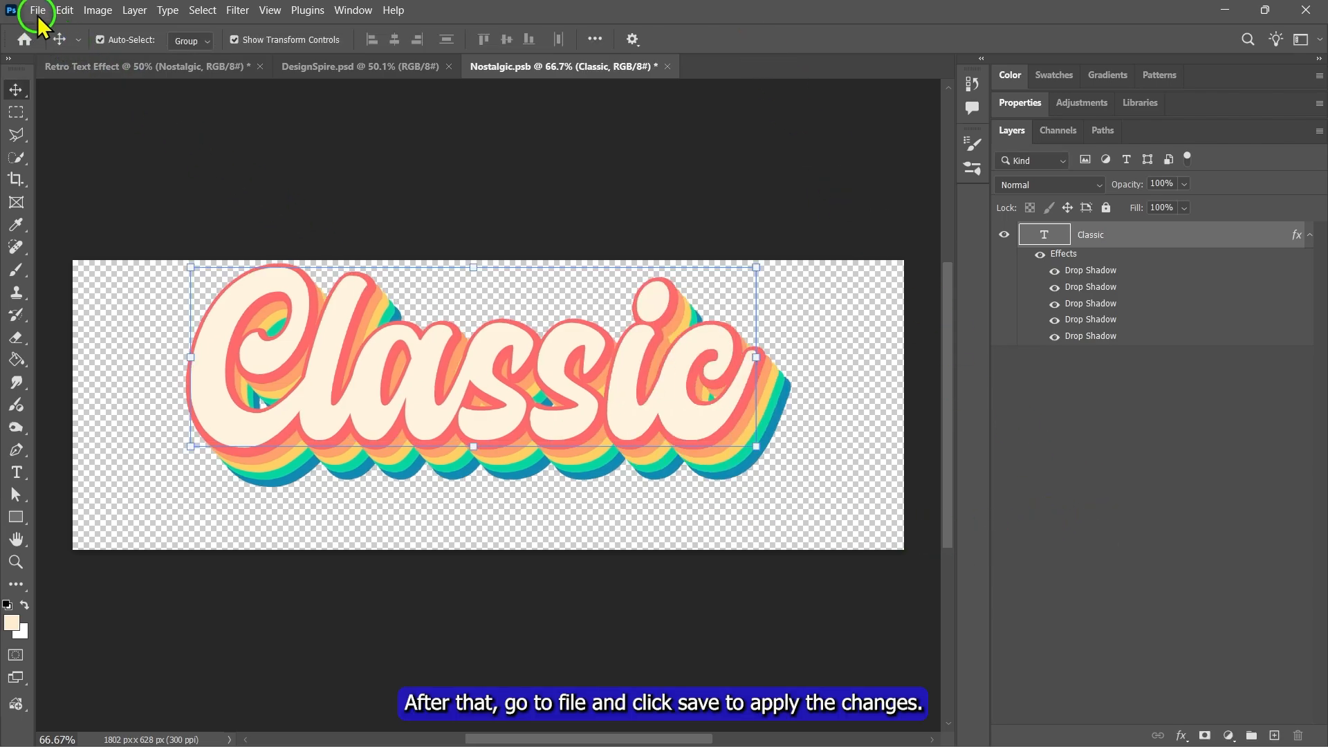
- Save the edited smart object contents, return to the Retro Text Effect document and deselect the layer
left_click(38, 12)
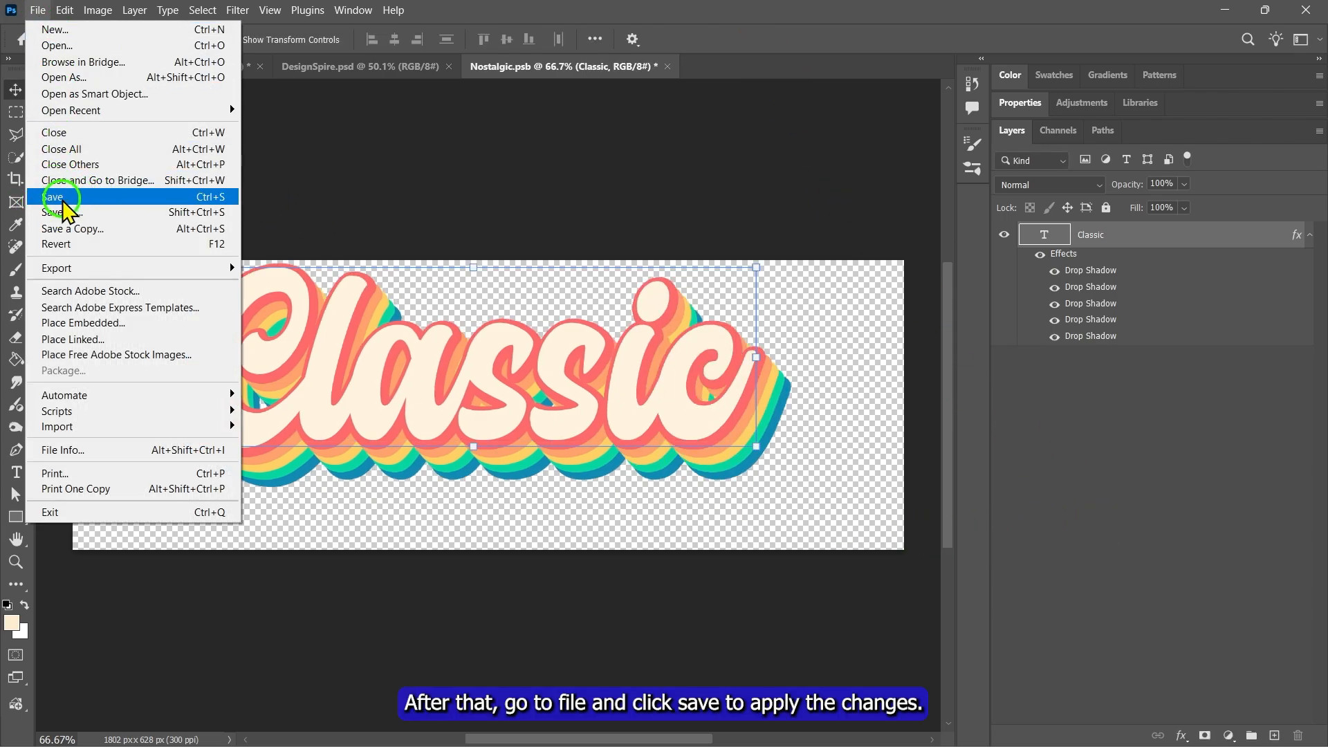
left_click(62, 199)
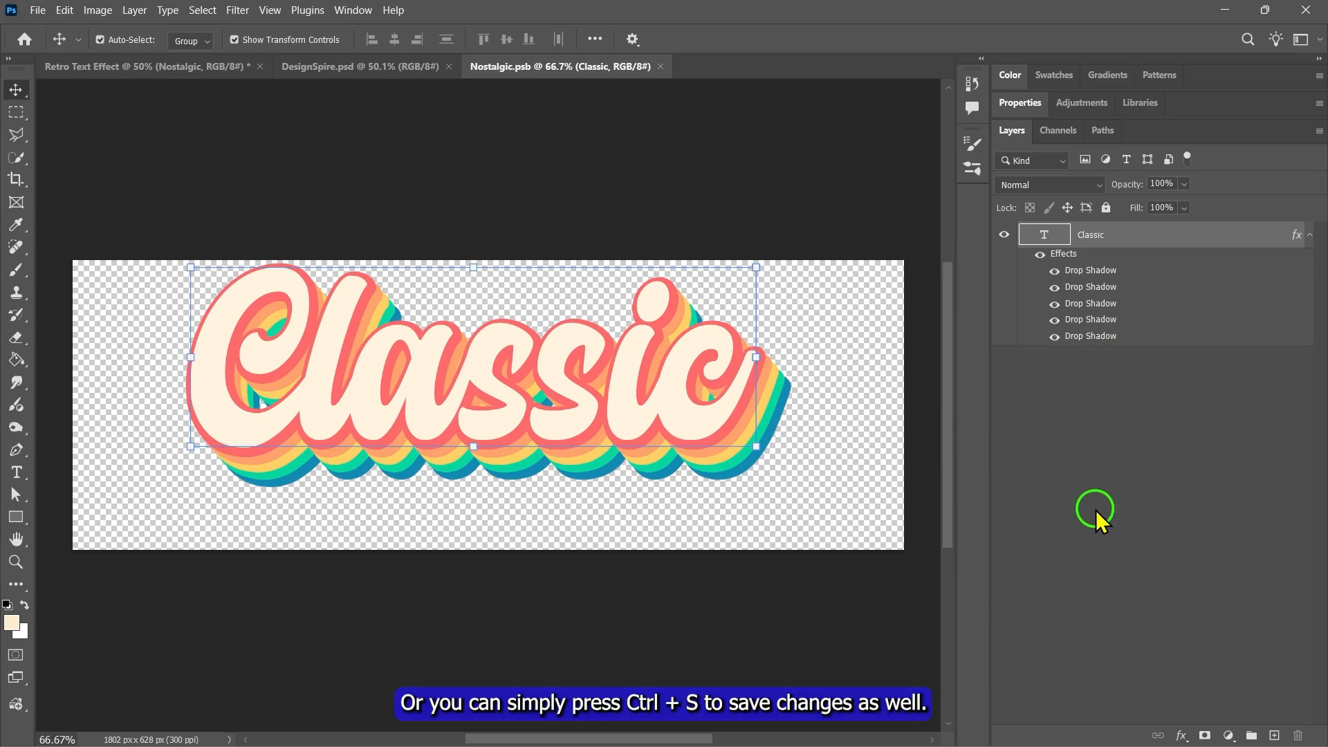
left_click(176, 65)
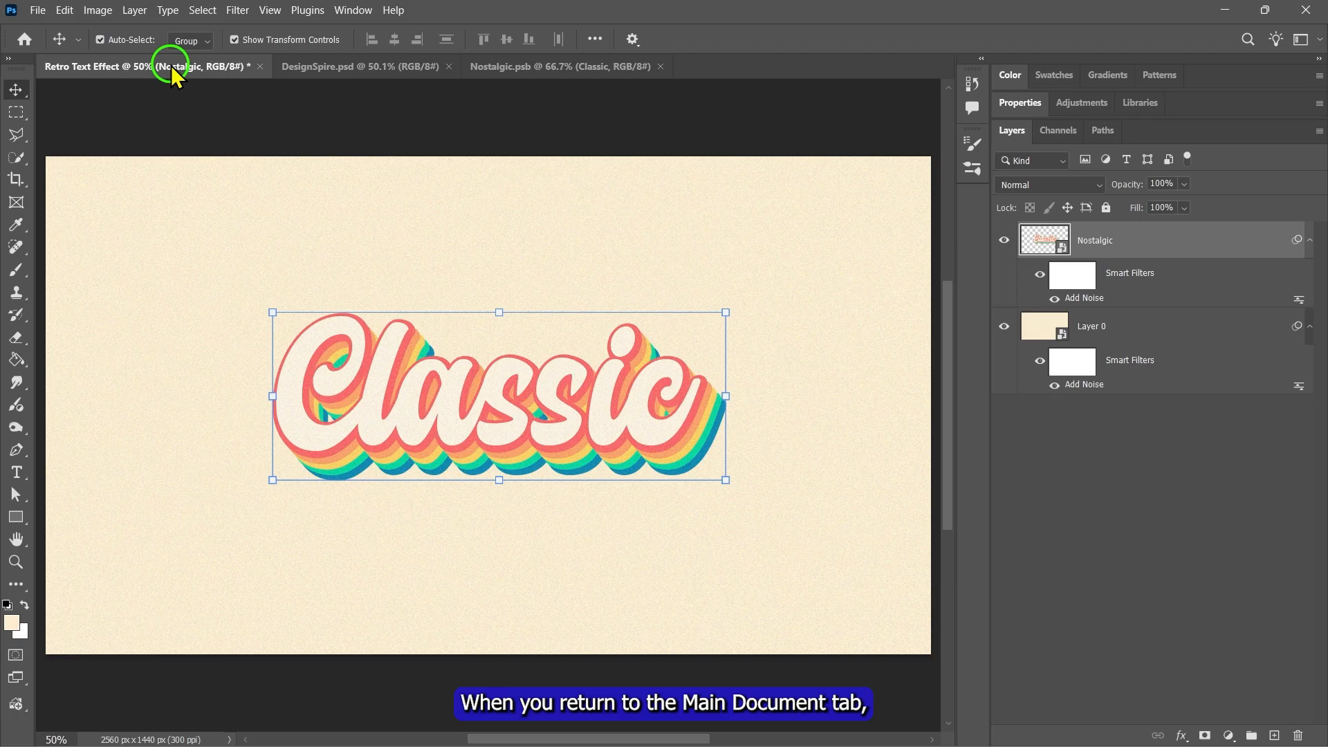
left_click(1087, 493)
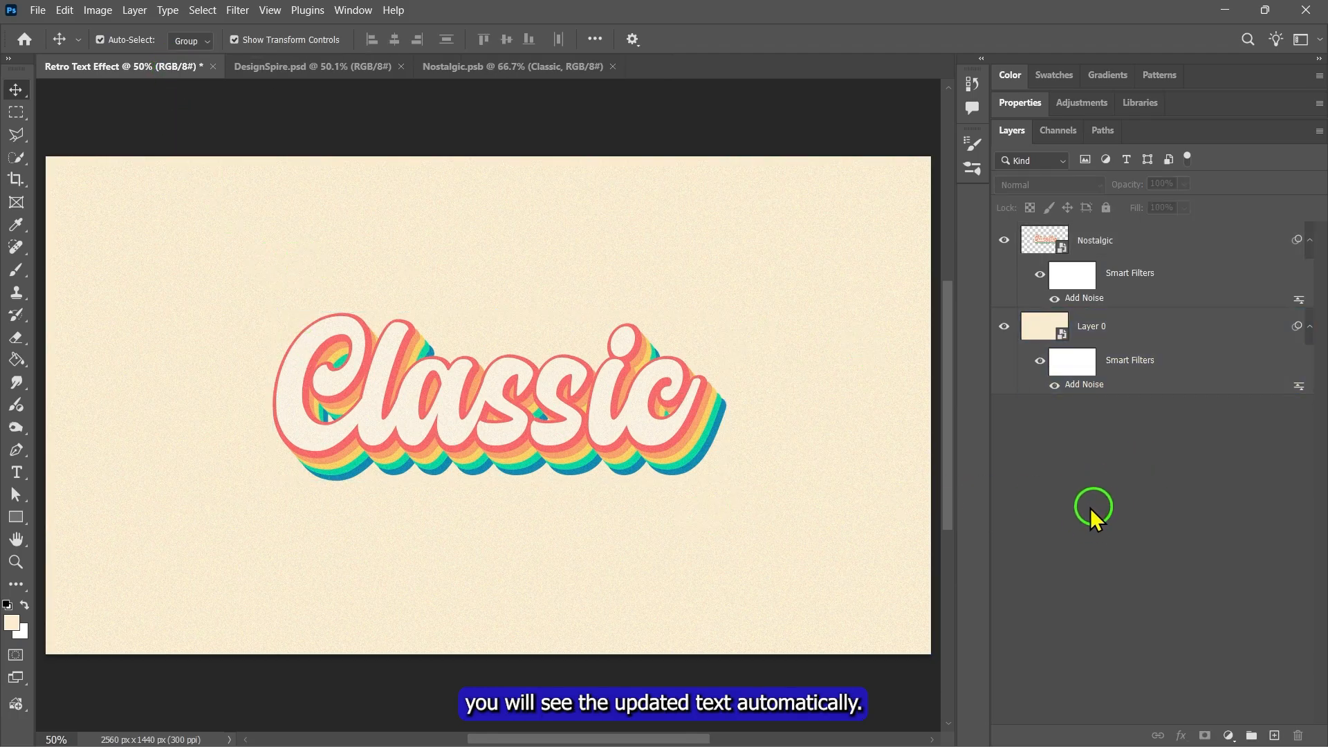
left_click(1166, 554)
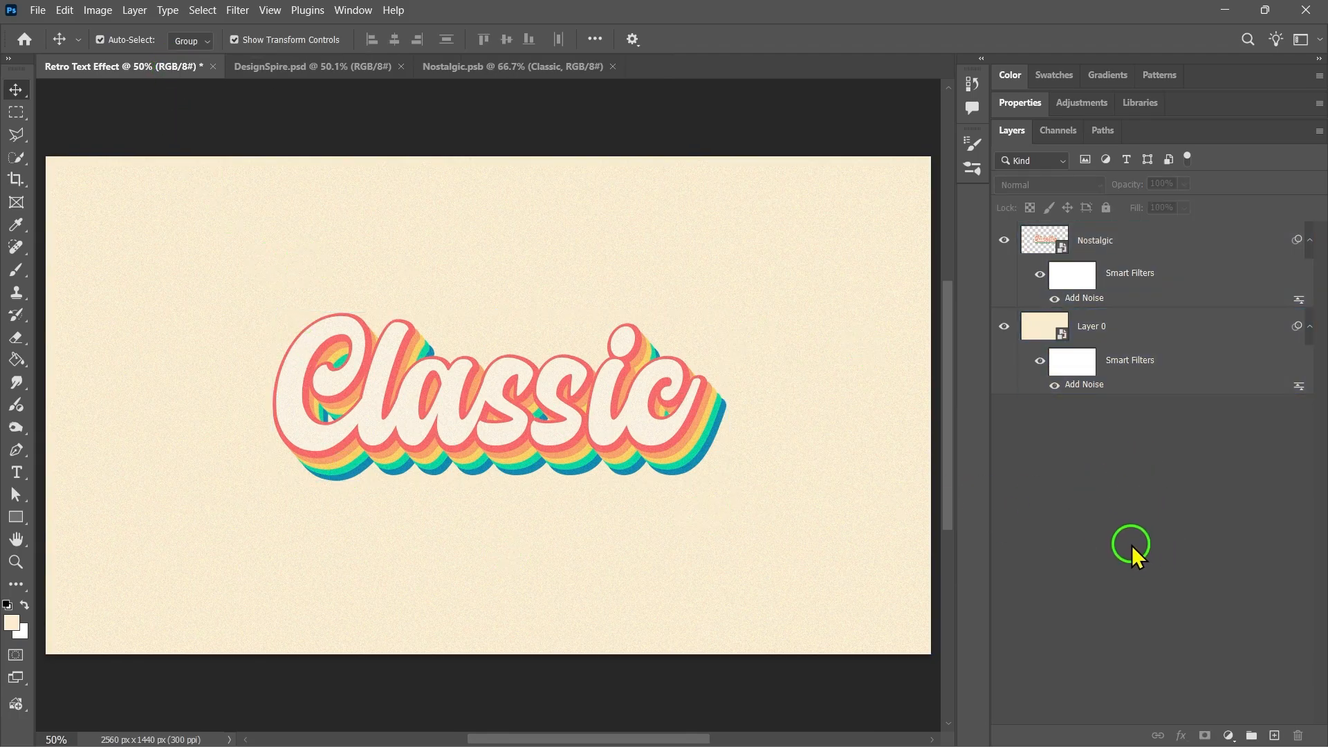